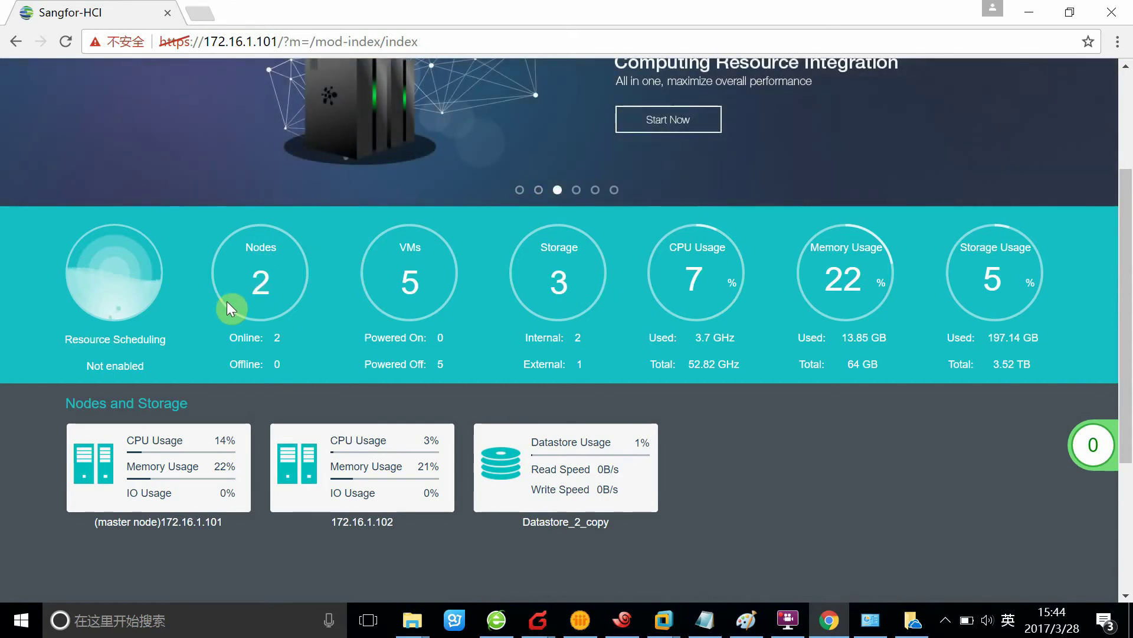
- Examine the home dashboard's resource usage statistics, the Nodes and Storage cards, and the quick actions
scroll(258, 295, up, 2)
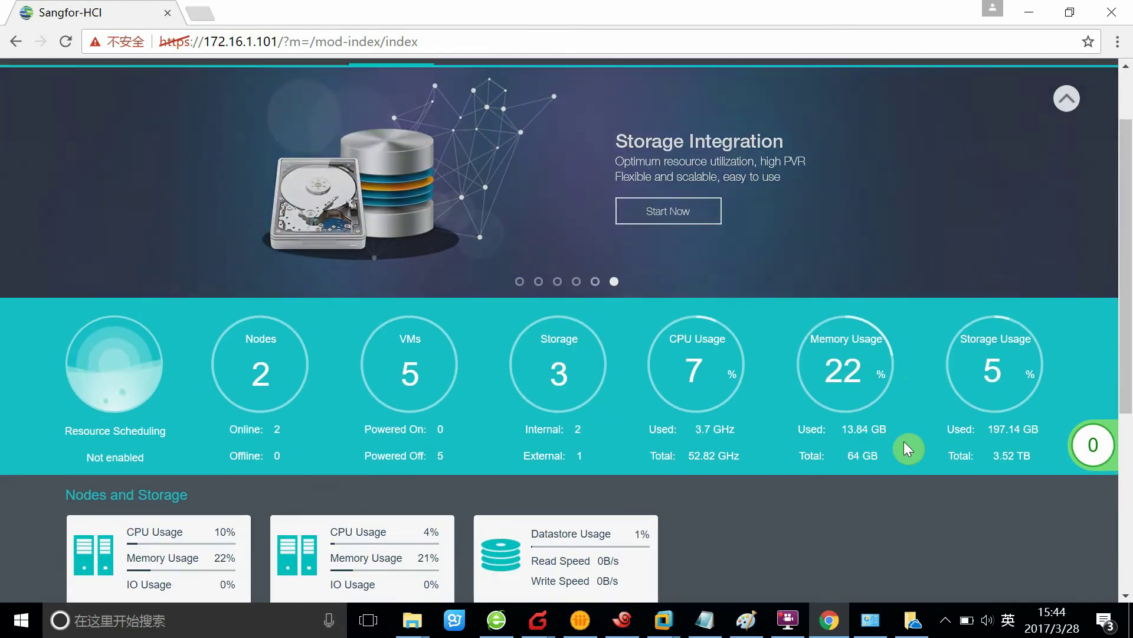
scroll(876, 440, down, 3)
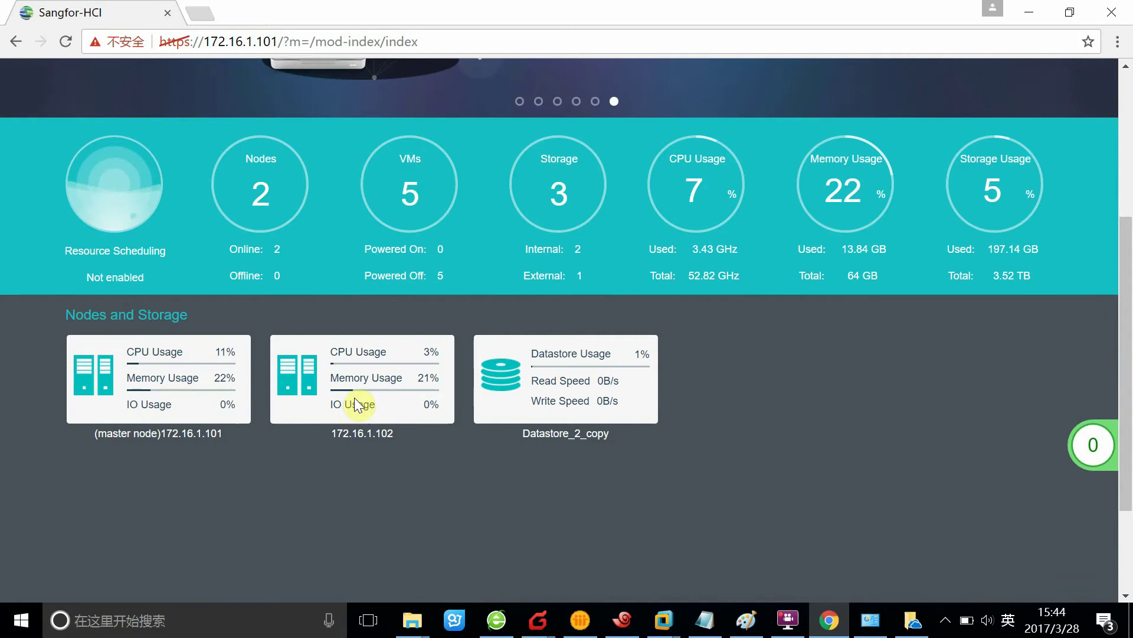
scroll(295, 455, down, 2)
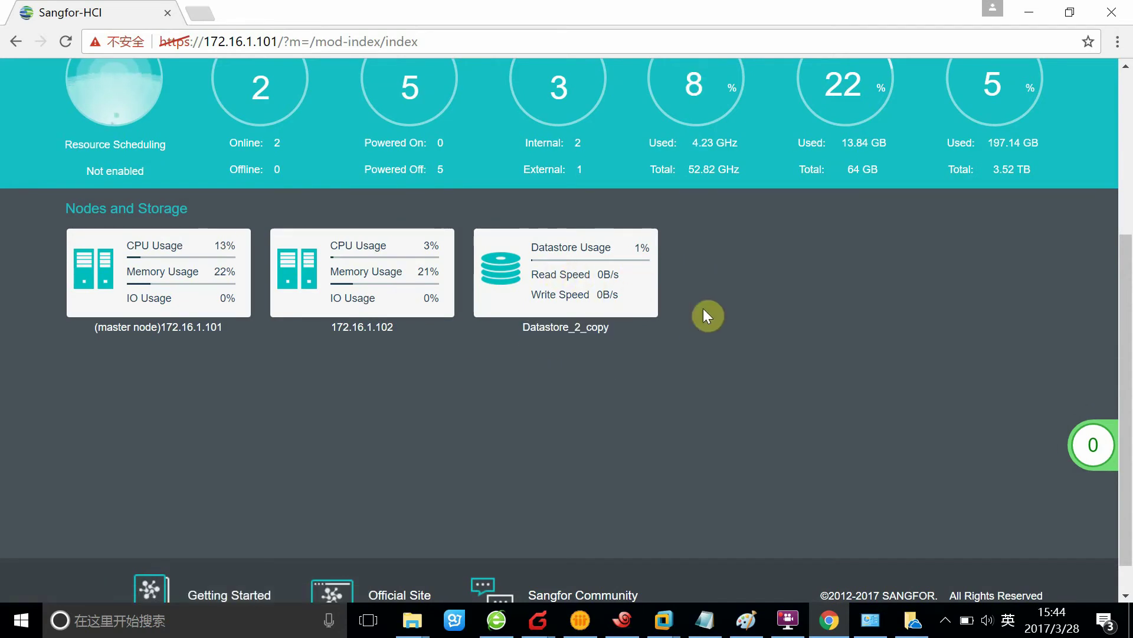
scroll(736, 328, up, 2)
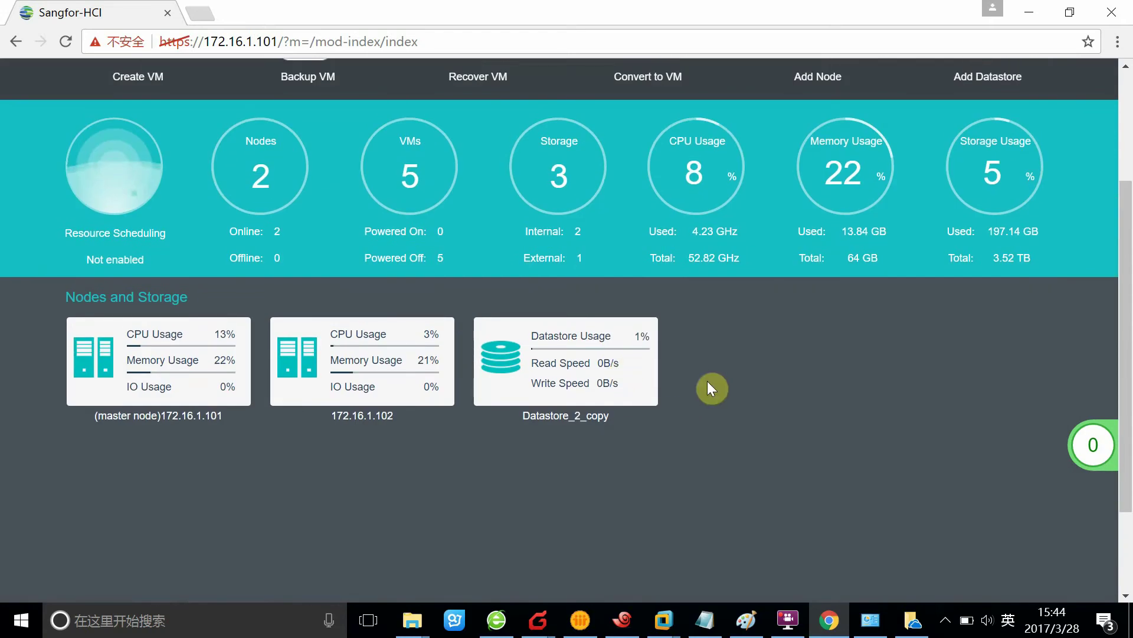
scroll(711, 400, down, 1)
scroll(1059, 585, up, 2)
scroll(1059, 579, up, 2)
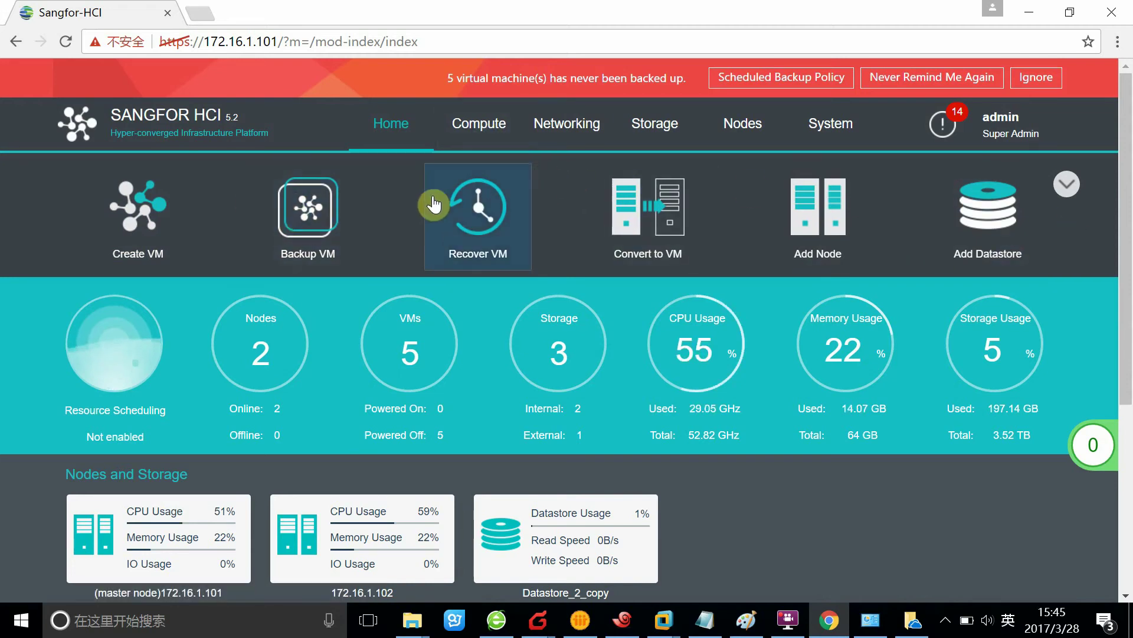
- View the options for creating a virtual machine and the Add Node introduction, closing each dialog without making changes
click(184, 231)
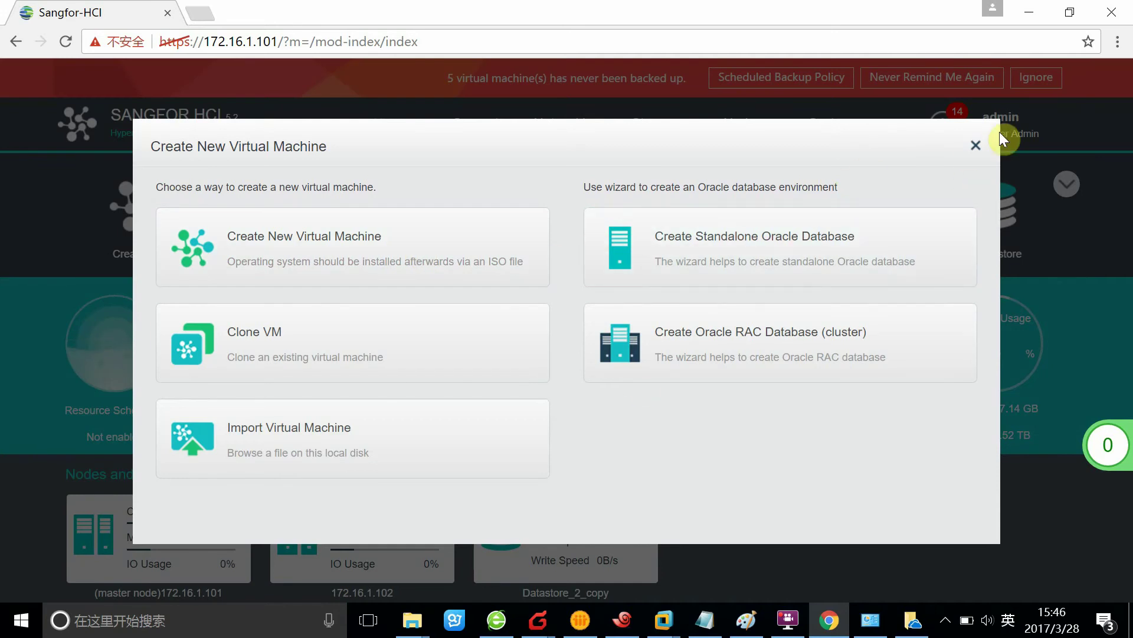
click(981, 142)
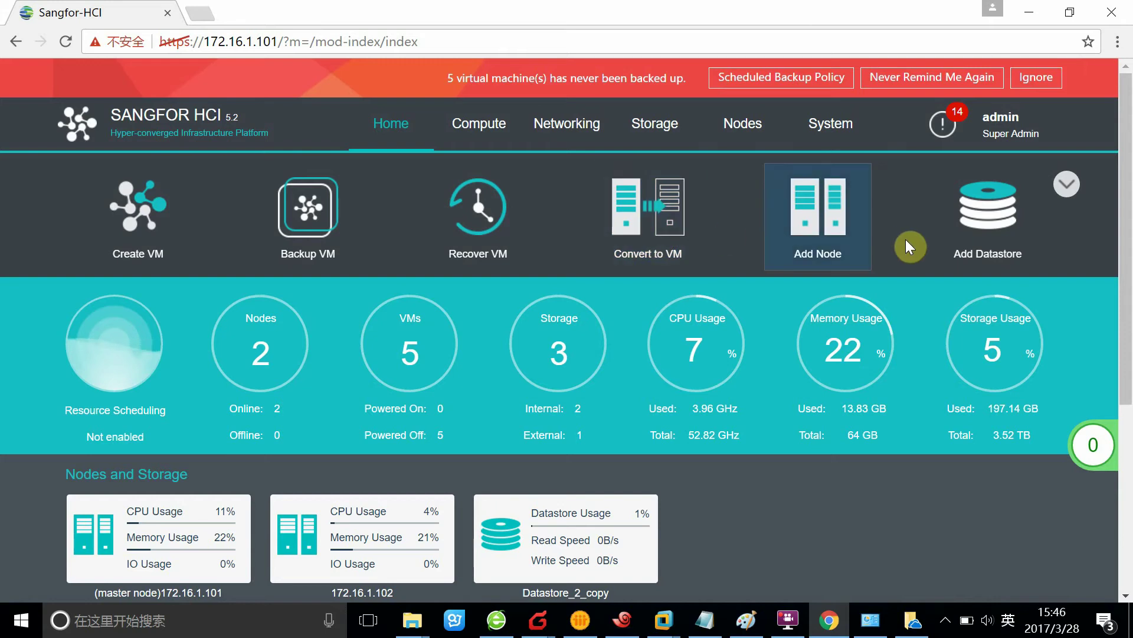
click(826, 230)
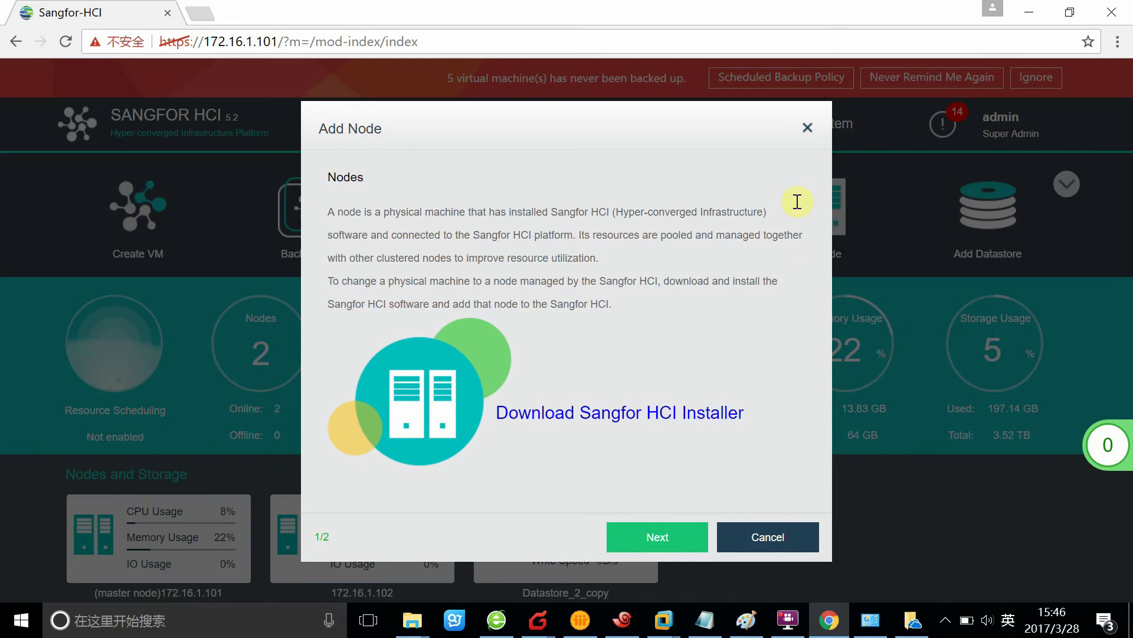
click(808, 134)
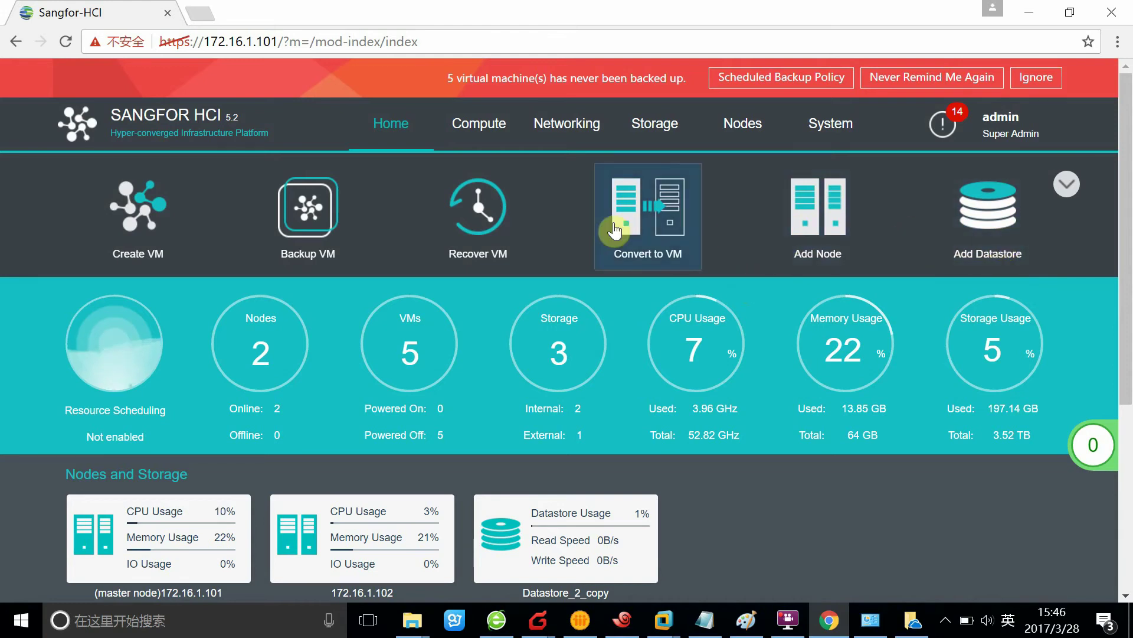
scroll(558, 417, down, 2)
scroll(557, 417, up, 2)
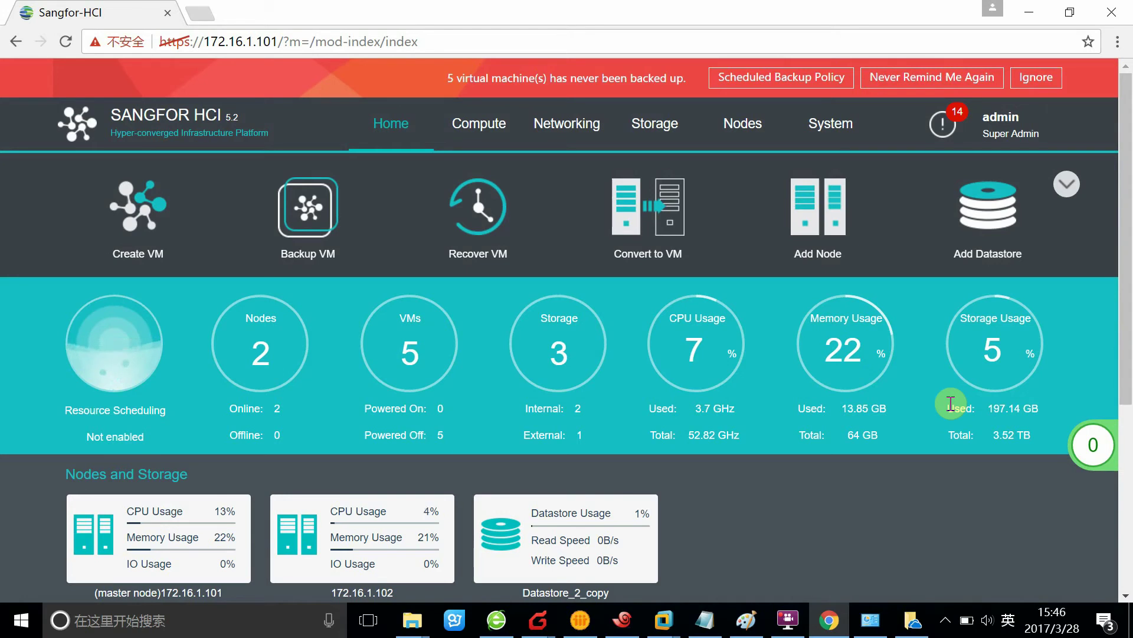
- Power on the virtual machines centos0001, person_Z and centos_import_1 in Compute, and display the virtual machines as a list
click(464, 136)
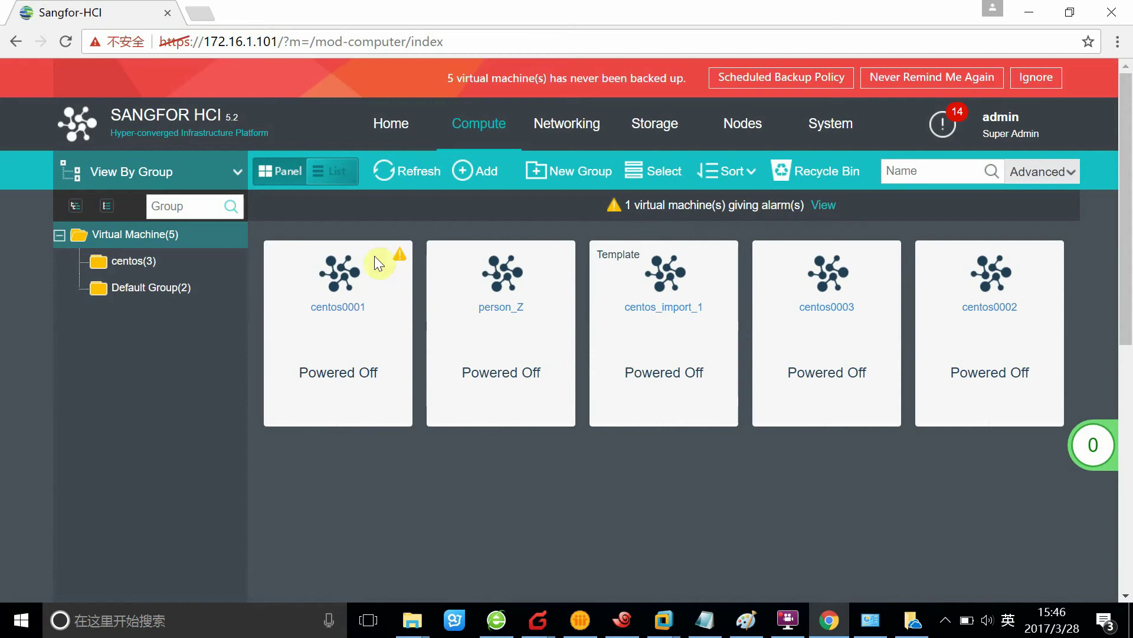
mouse_move(367, 290)
mouse_move(354, 359)
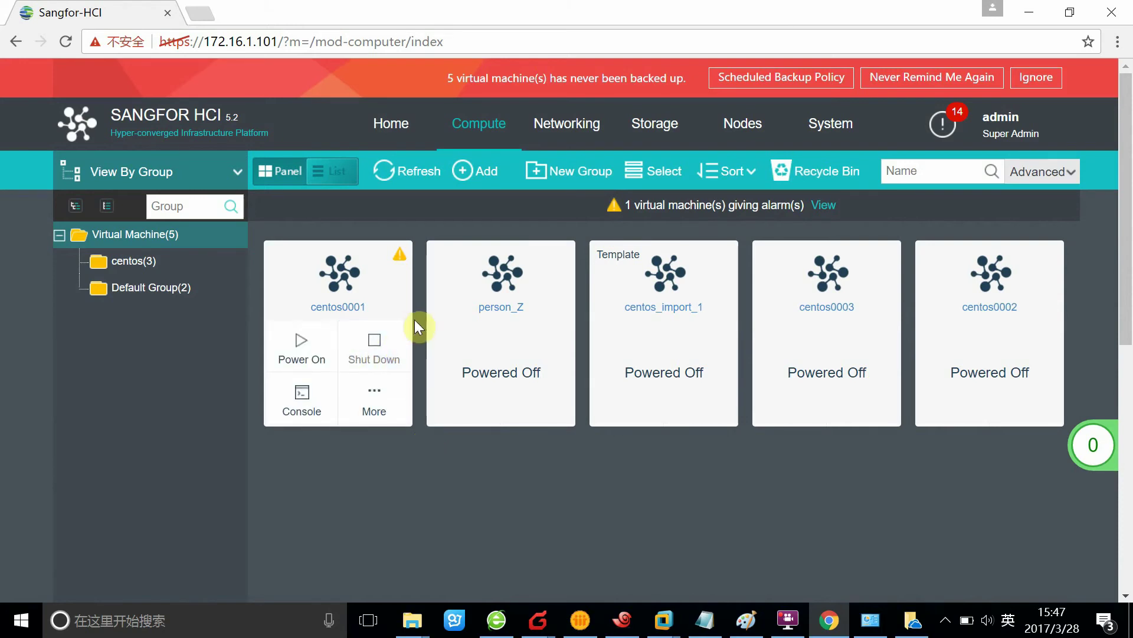
mouse_move(464, 307)
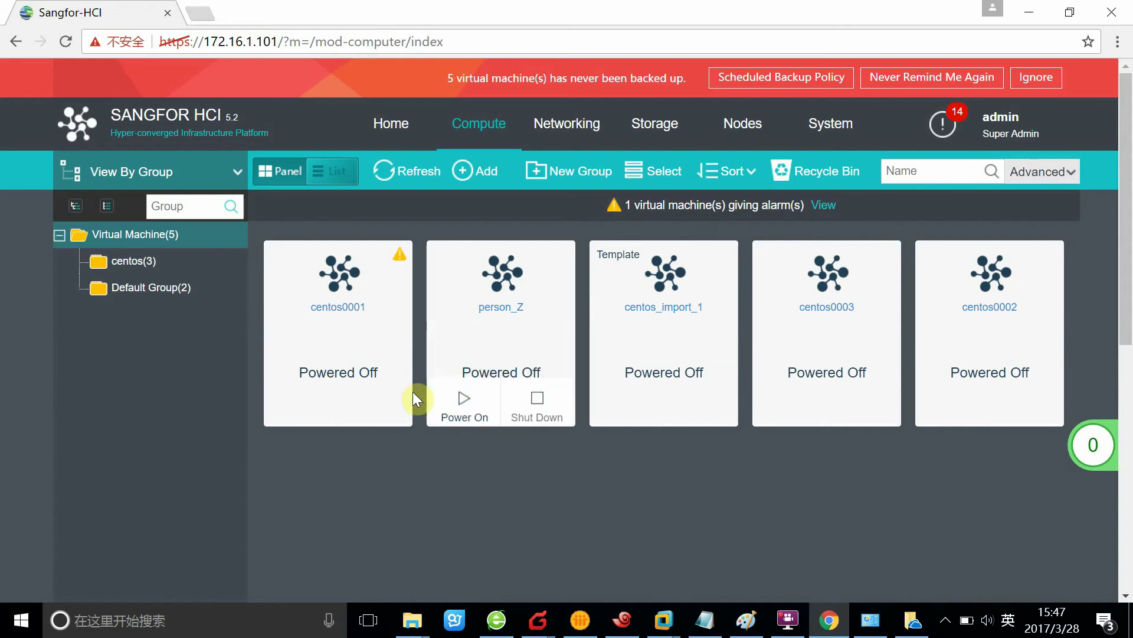
mouse_move(388, 371)
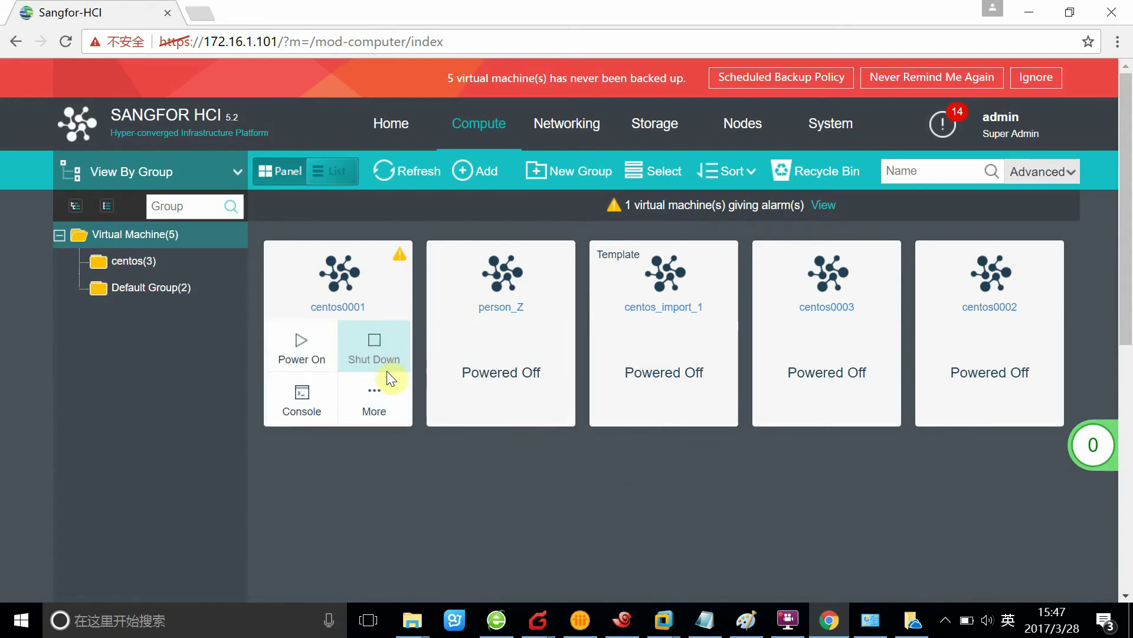
click(310, 352)
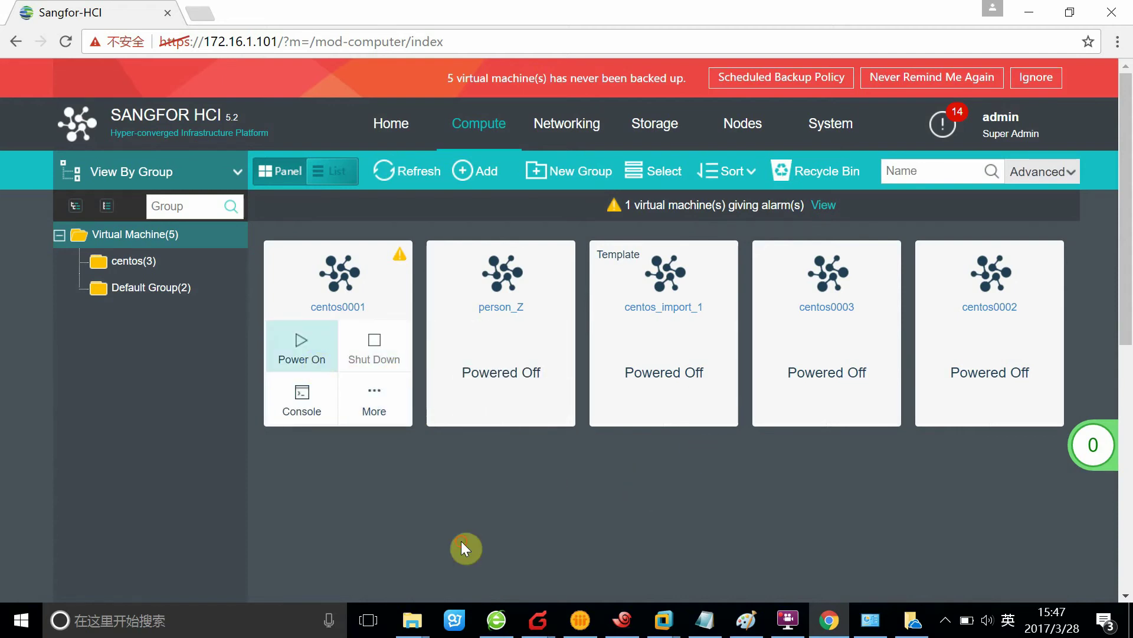
click(464, 351)
click(629, 341)
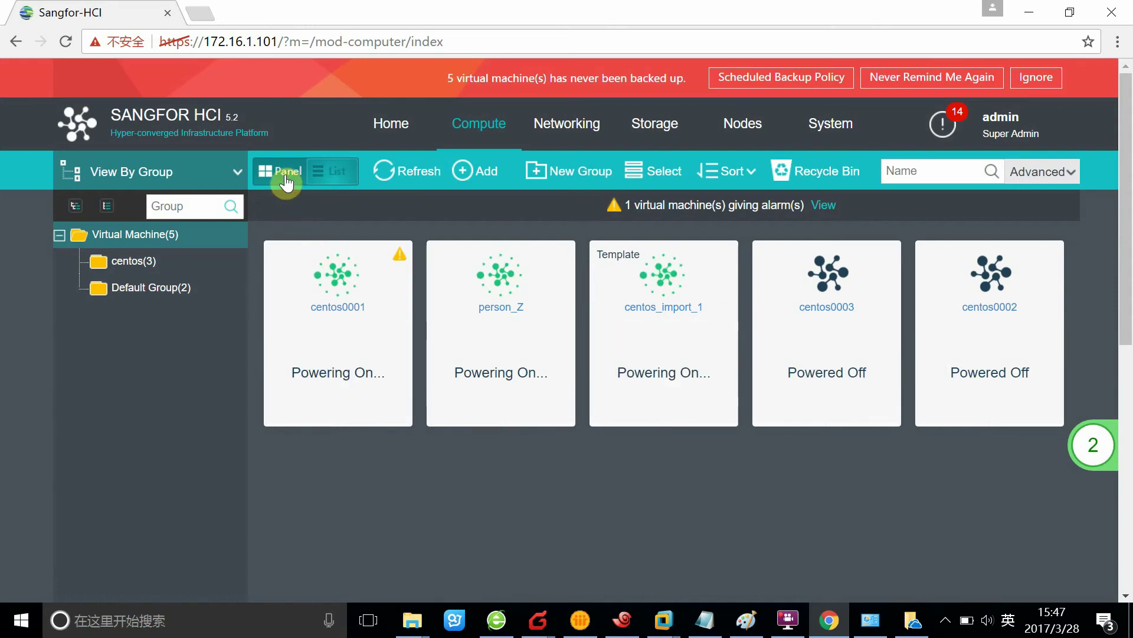
click(322, 176)
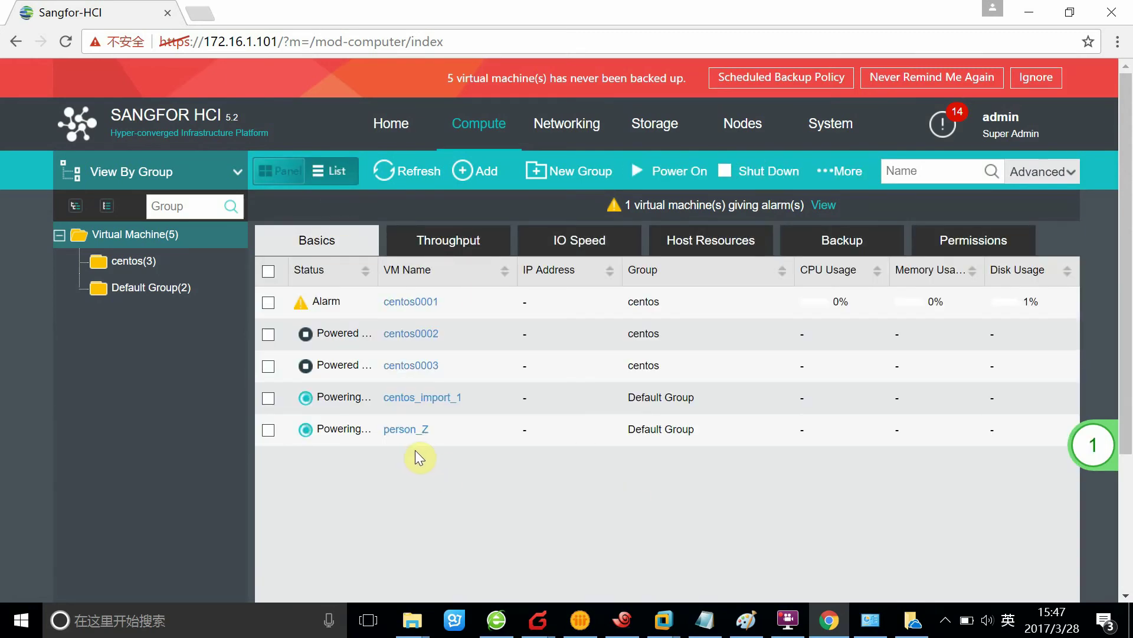
- Open the form for creating a new virtual machine from scratch and view its available icons without choosing another one
click(472, 171)
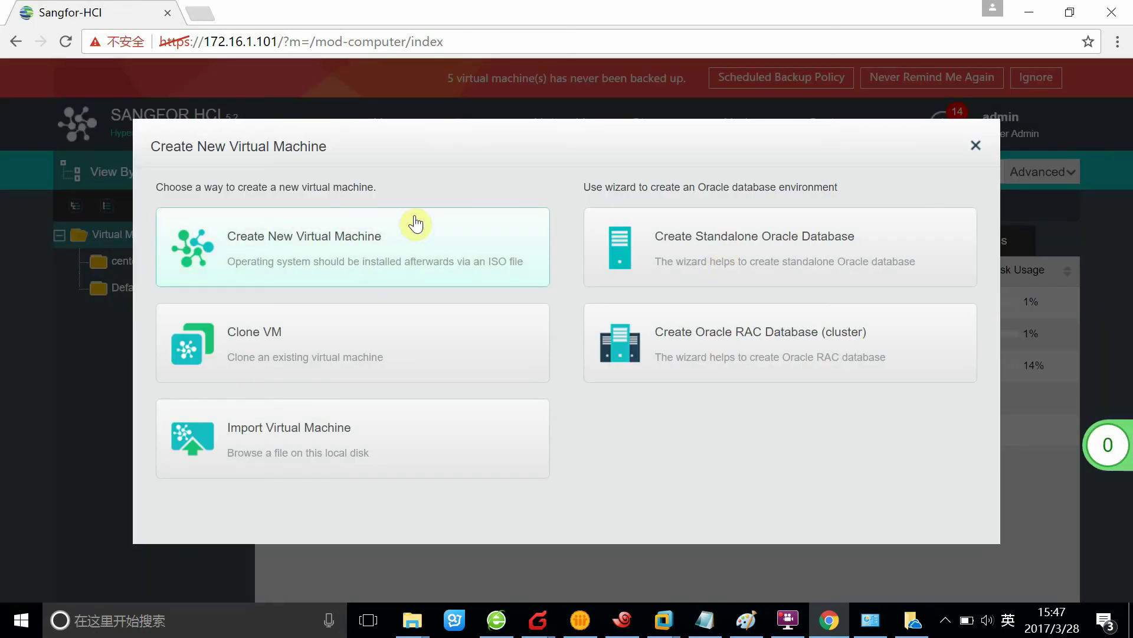
click(379, 245)
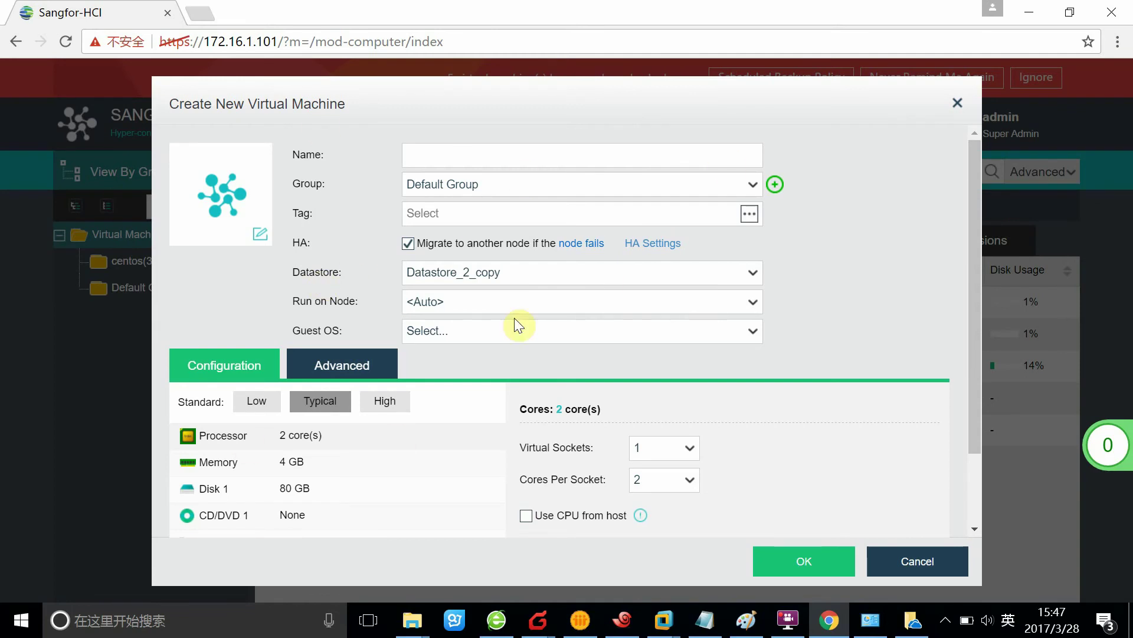
click(539, 156)
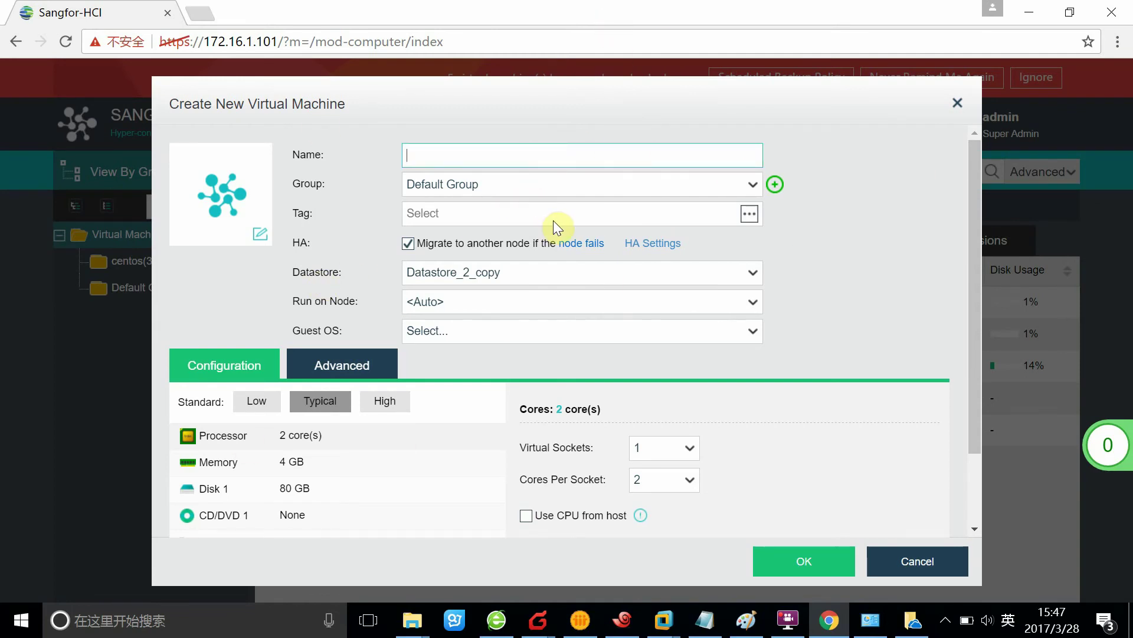
click(260, 234)
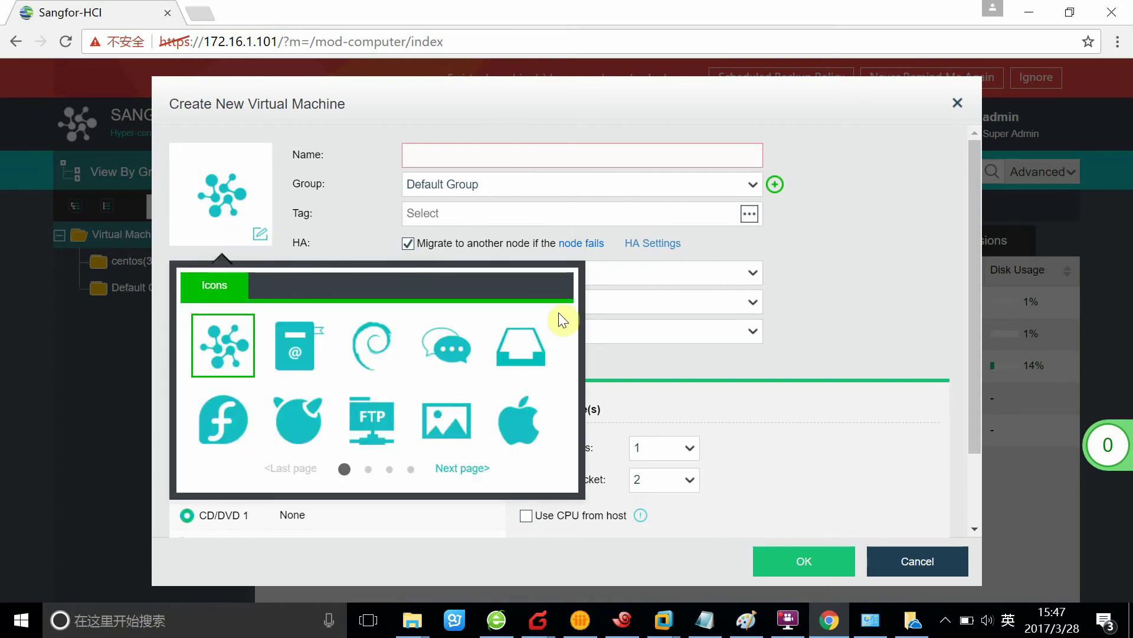
click(639, 351)
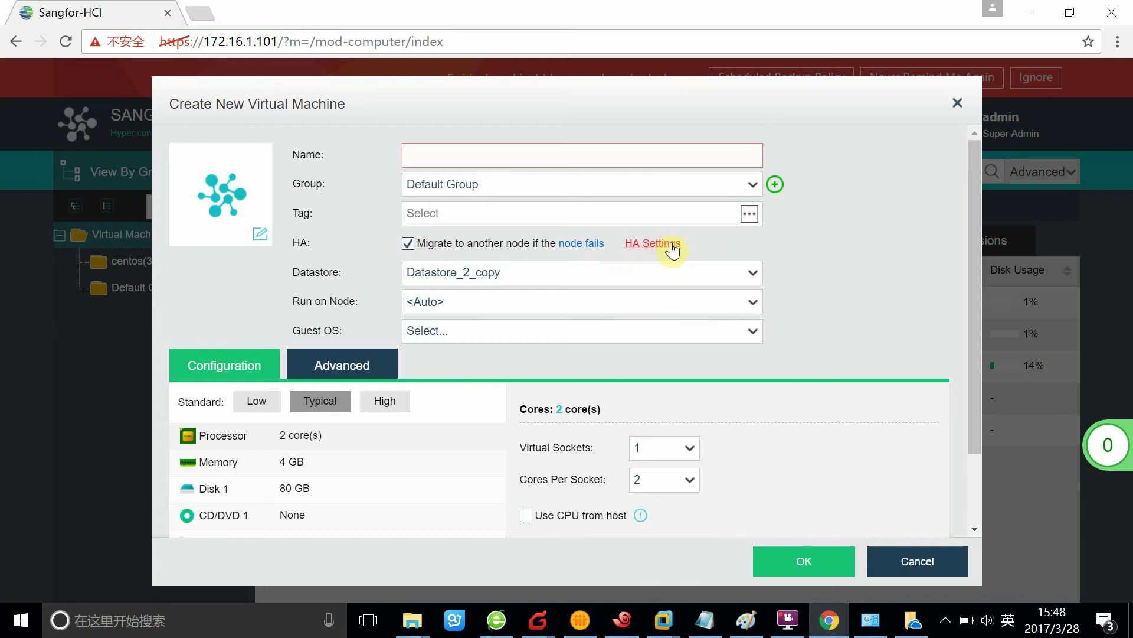
- Review the High Availability monitoring sensitivity and migration triggers, and return to the new virtual machine form
click(653, 243)
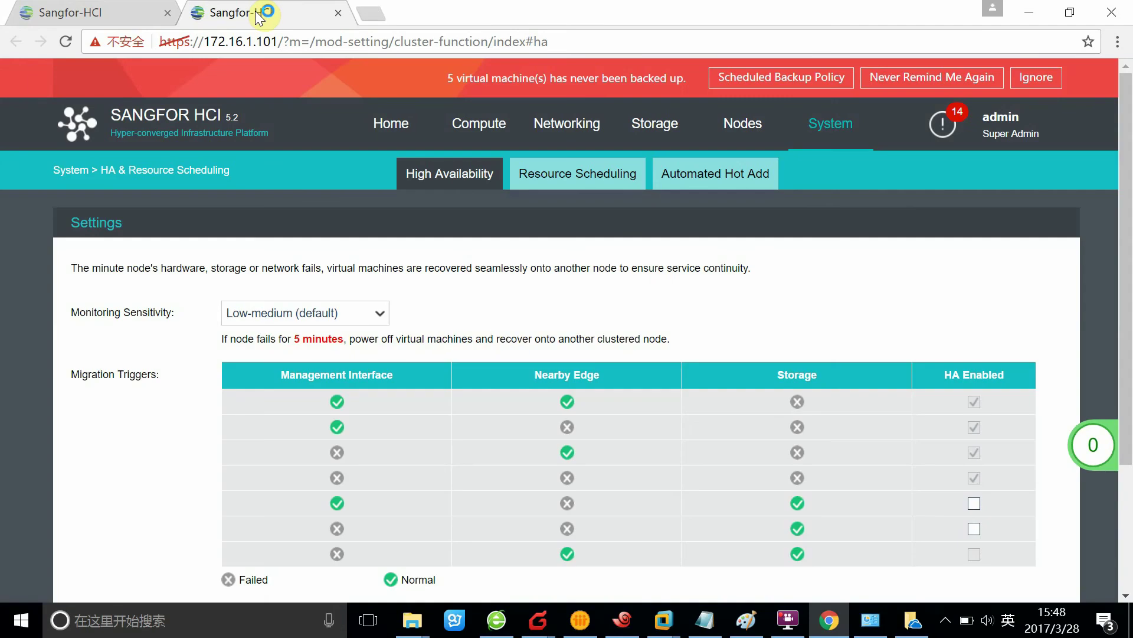
scroll(728, 496, down, 5)
scroll(729, 496, up, 5)
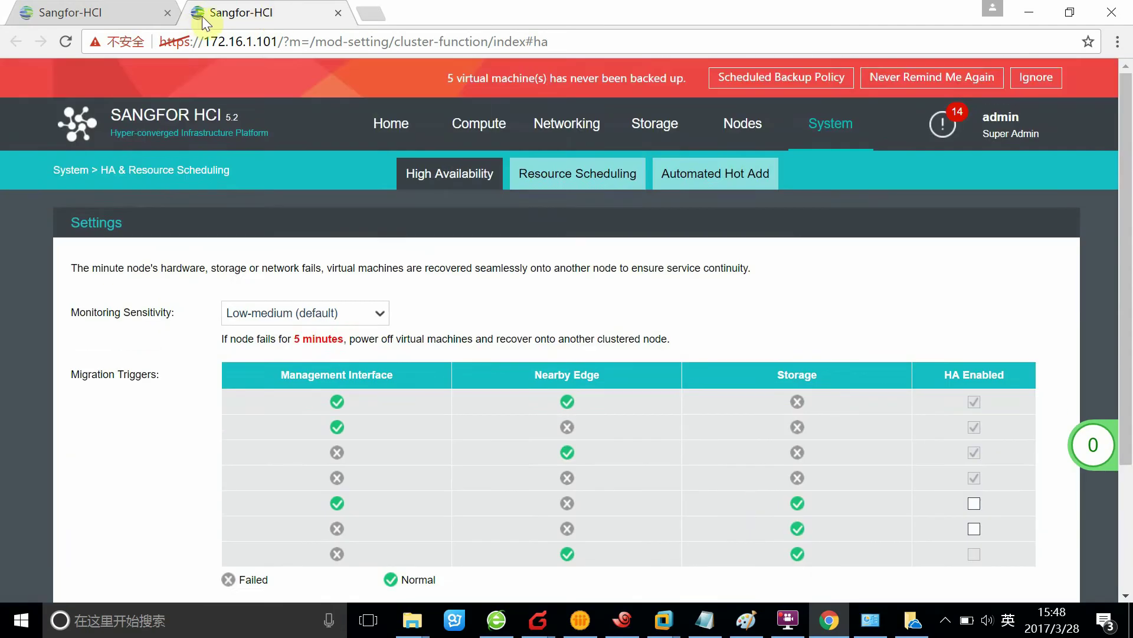
click(158, 9)
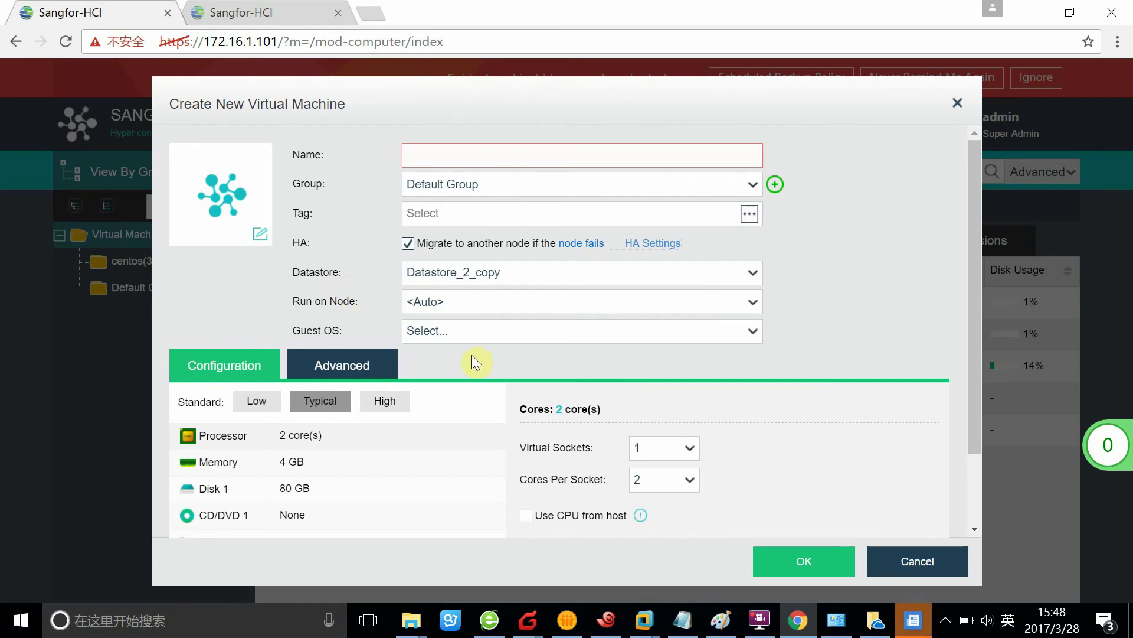
- Try the Low and Typical hardware presets for the new virtual machine and apply the High preset
scroll(473, 356, down, 2)
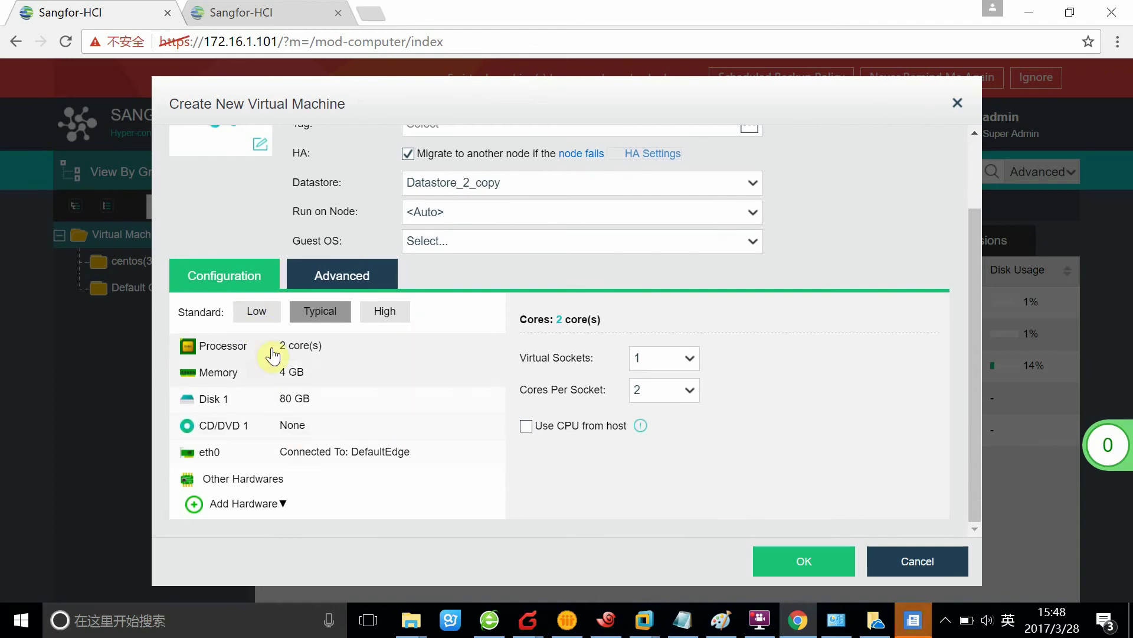
click(257, 312)
click(304, 314)
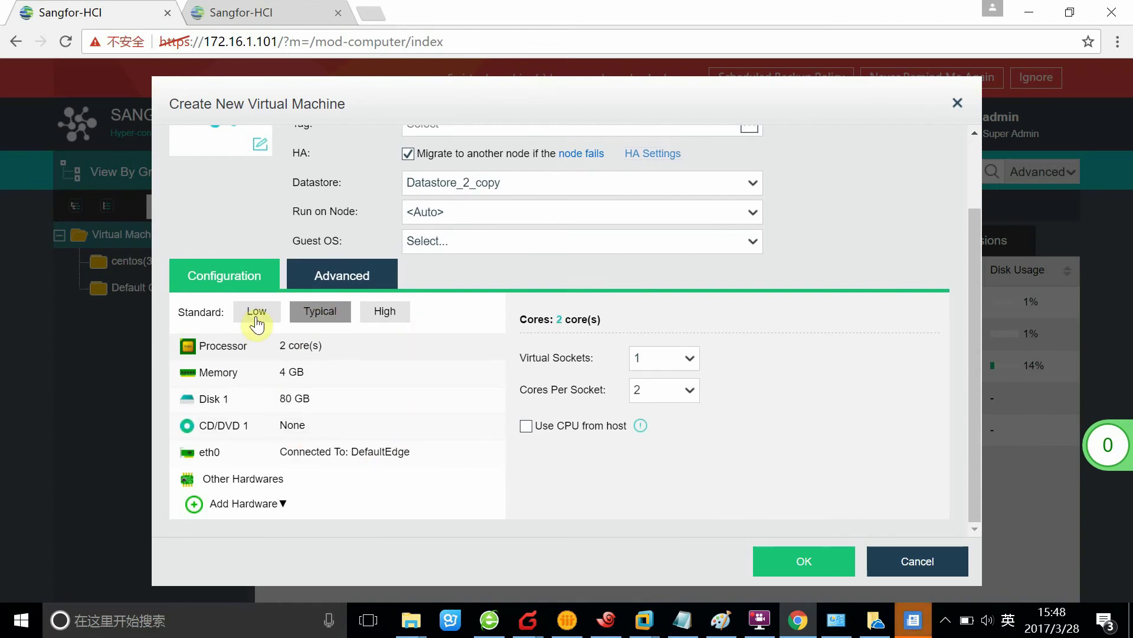
click(257, 313)
click(320, 311)
click(385, 311)
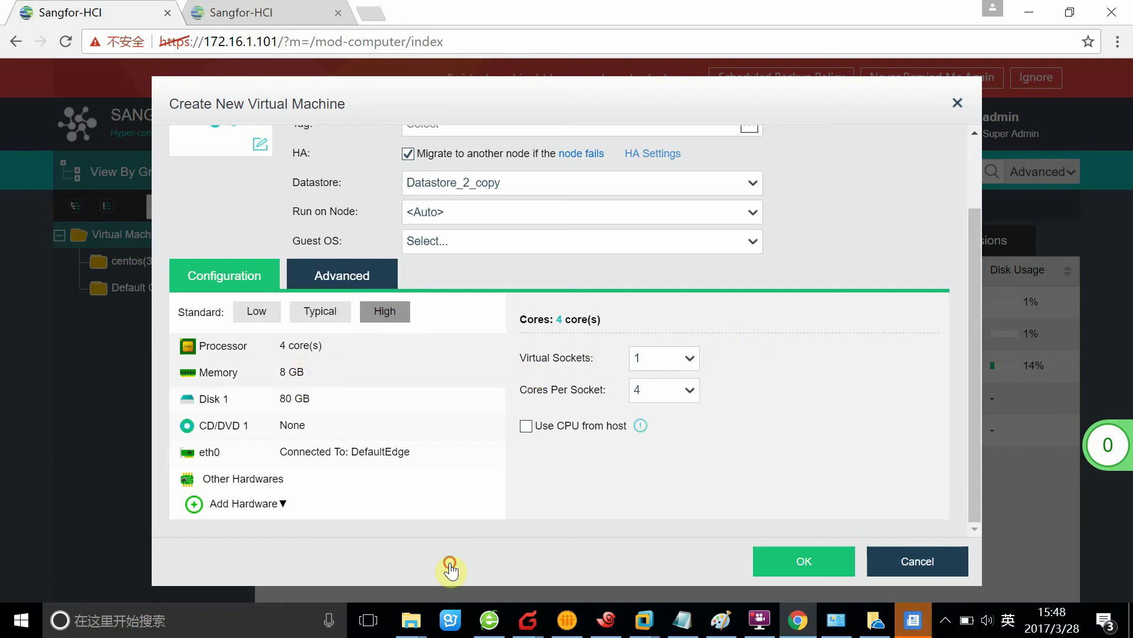
- Review the new virtual machine's memory, disk, CD/DVD, eth0, other hardware and processor settings
click(336, 378)
click(313, 402)
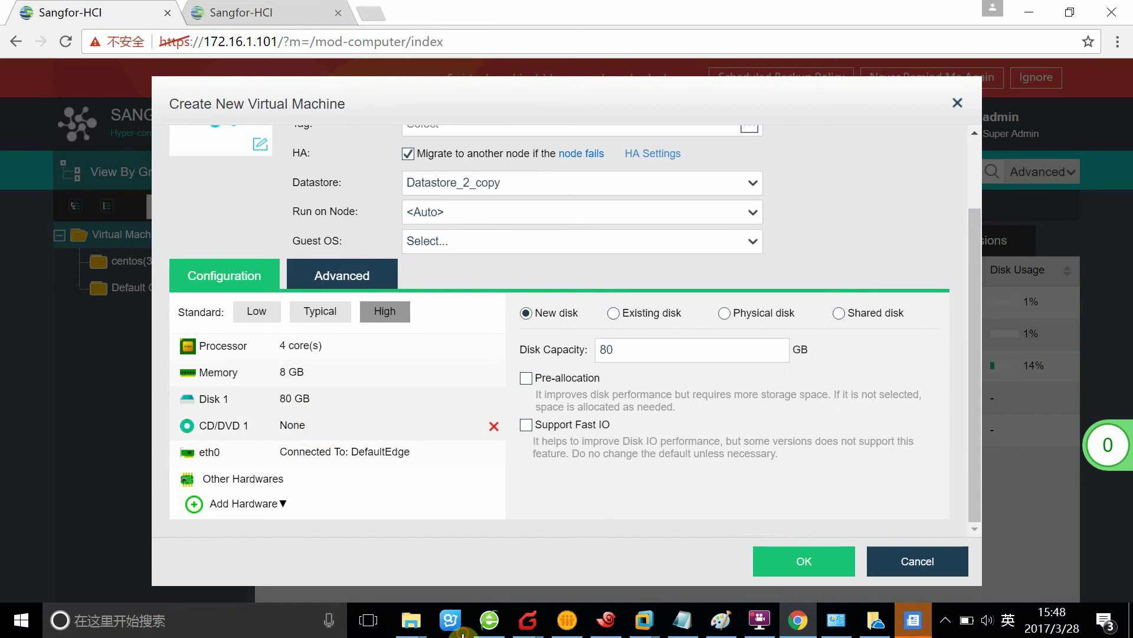
click(308, 428)
click(320, 463)
click(280, 479)
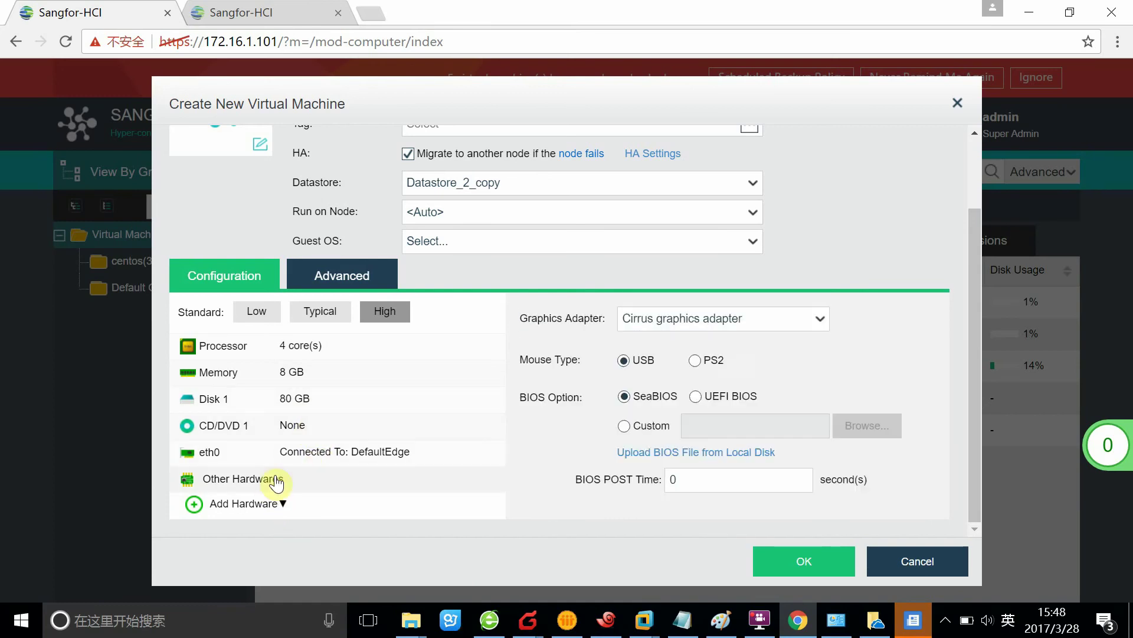
click(305, 366)
click(319, 347)
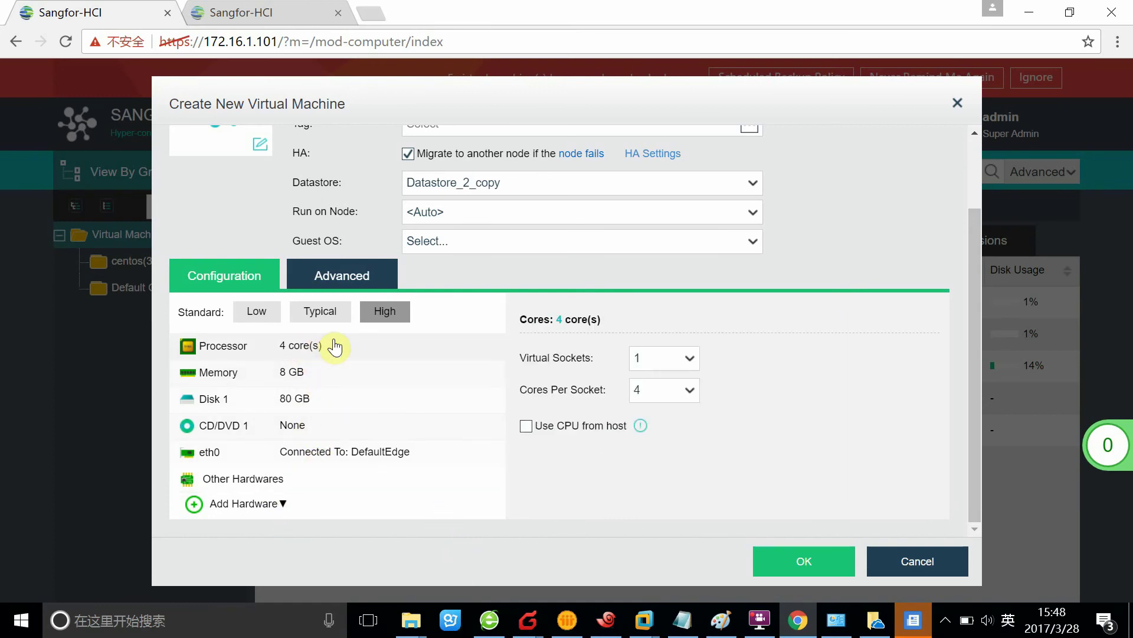
- Review the new virtual machine's advanced options, including boot order, lifecycle, and startup and fault behaviour
click(322, 273)
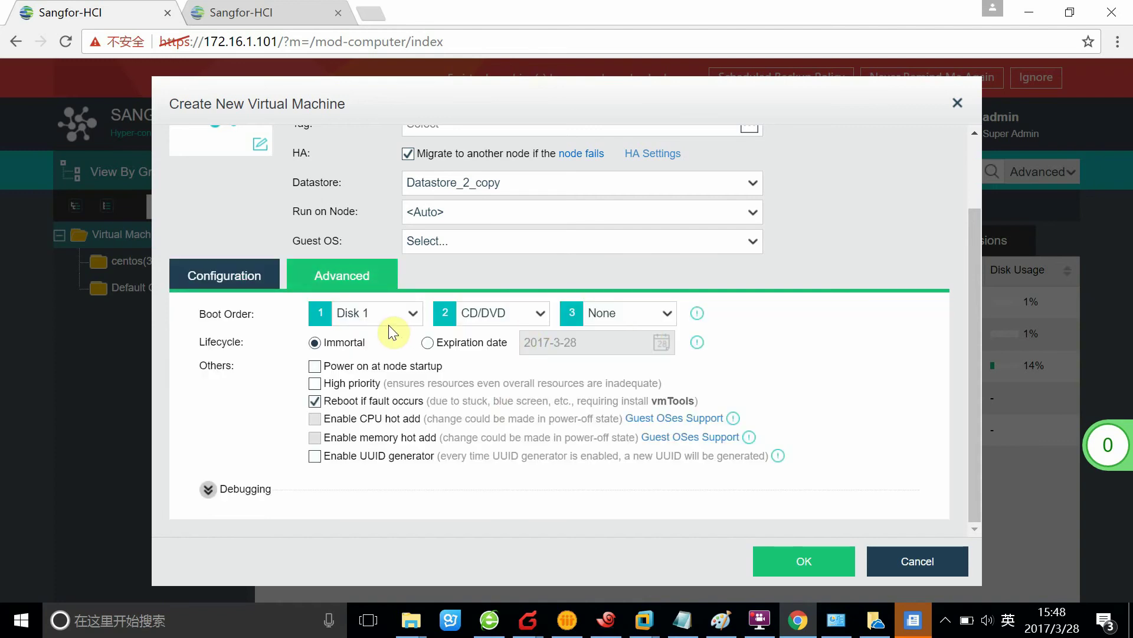
scroll(598, 556, up, 2)
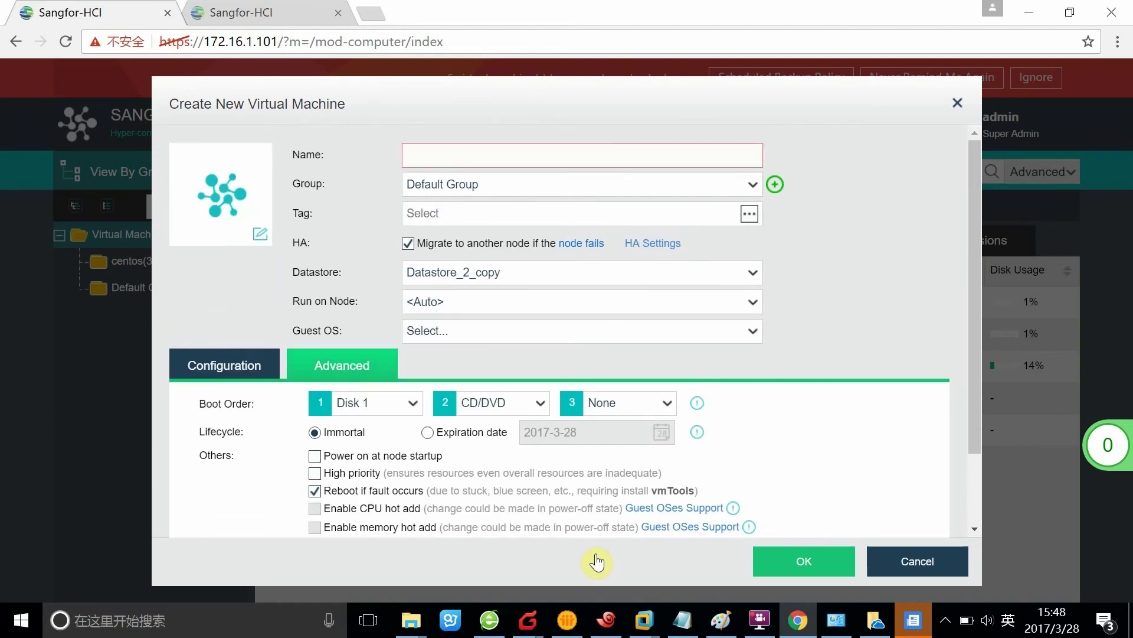
scroll(598, 556, down, 2)
scroll(409, 374, up, 2)
scroll(409, 374, down, 2)
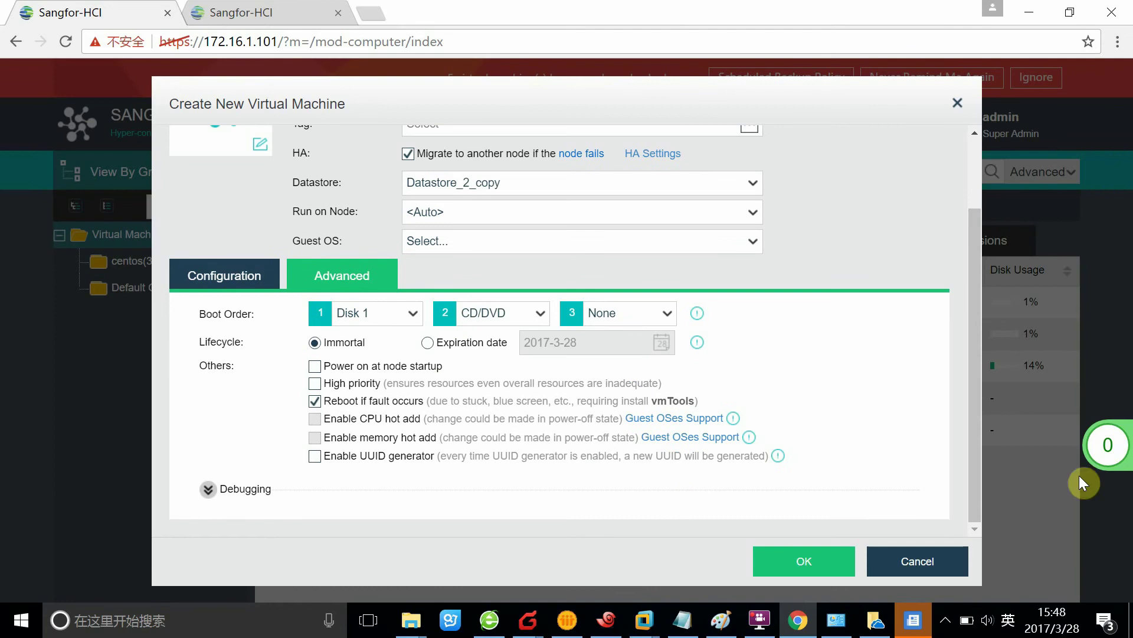
scroll(898, 380, up, 2)
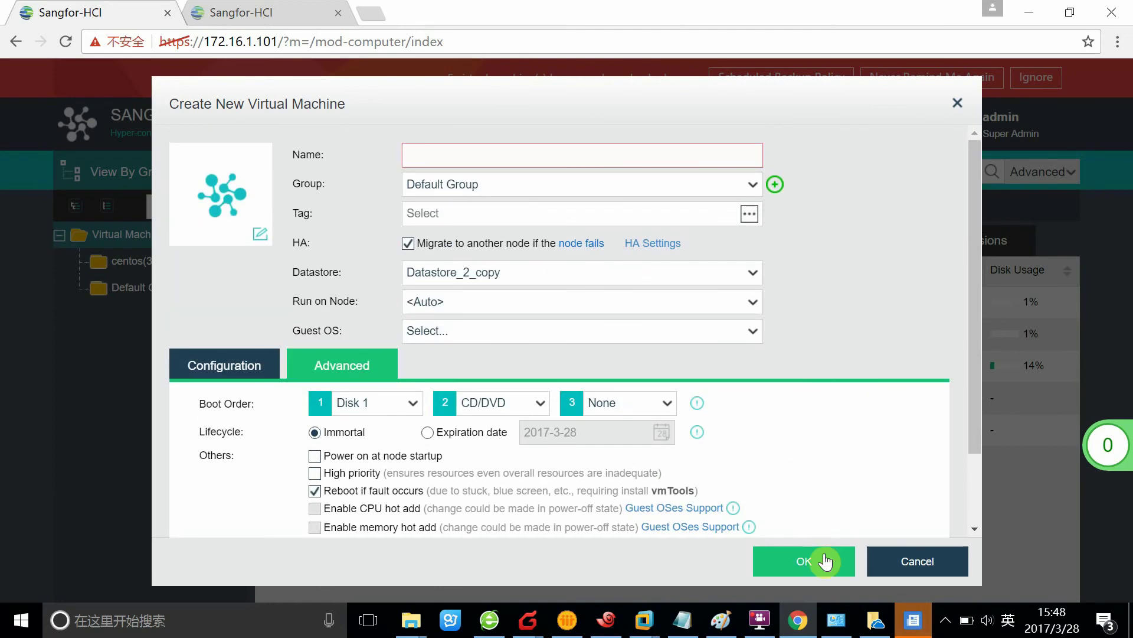
- Cancel the creation of the new virtual machine and return to the virtual machine list
click(894, 568)
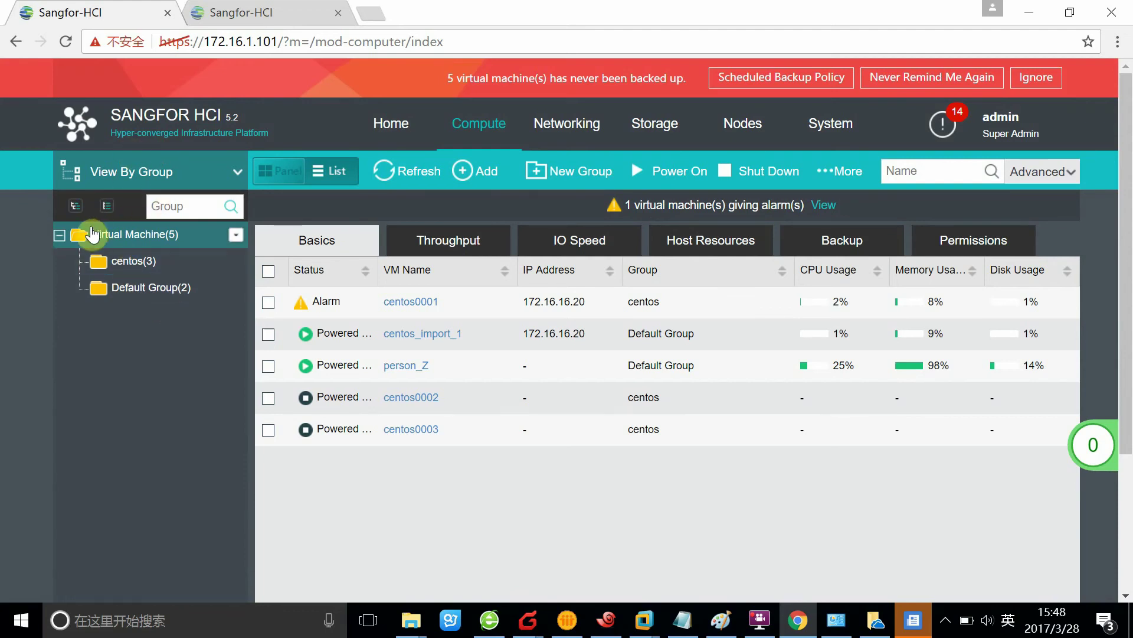
mouse_move(59, 248)
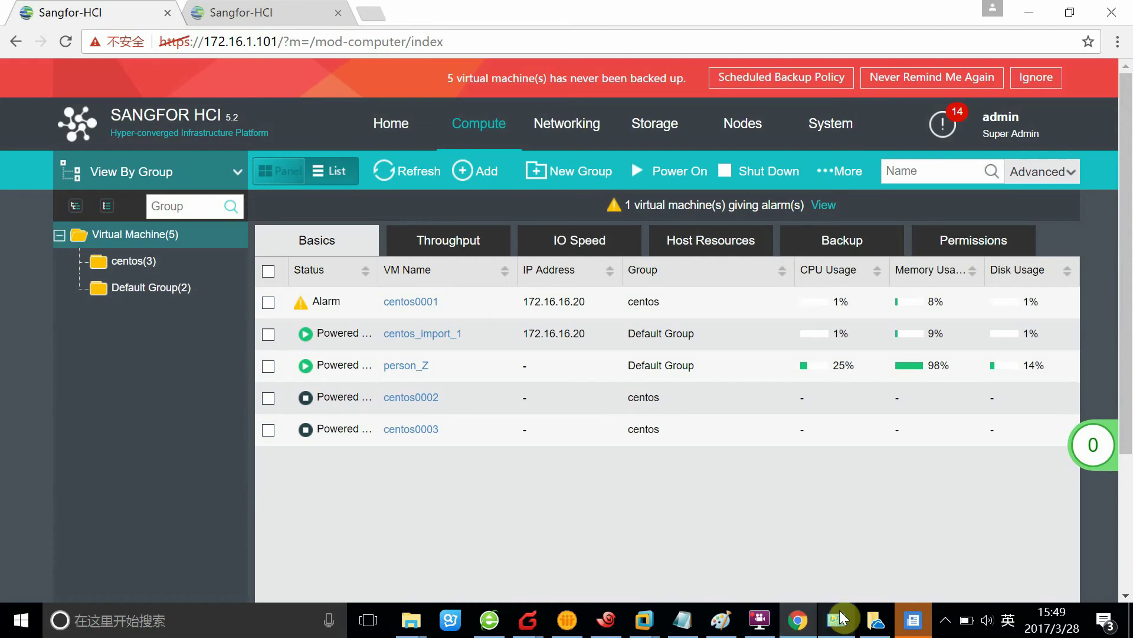
mouse_move(841, 616)
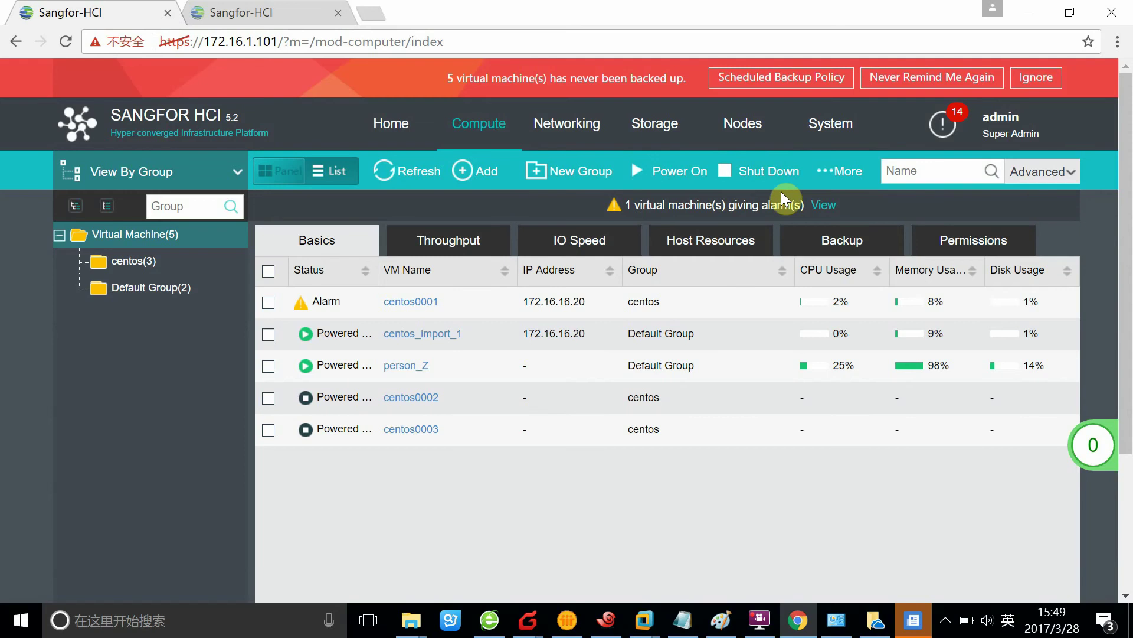
- Select all virtual machines in the list, review the additional batch operations offered for them, and clear the selection
click(844, 172)
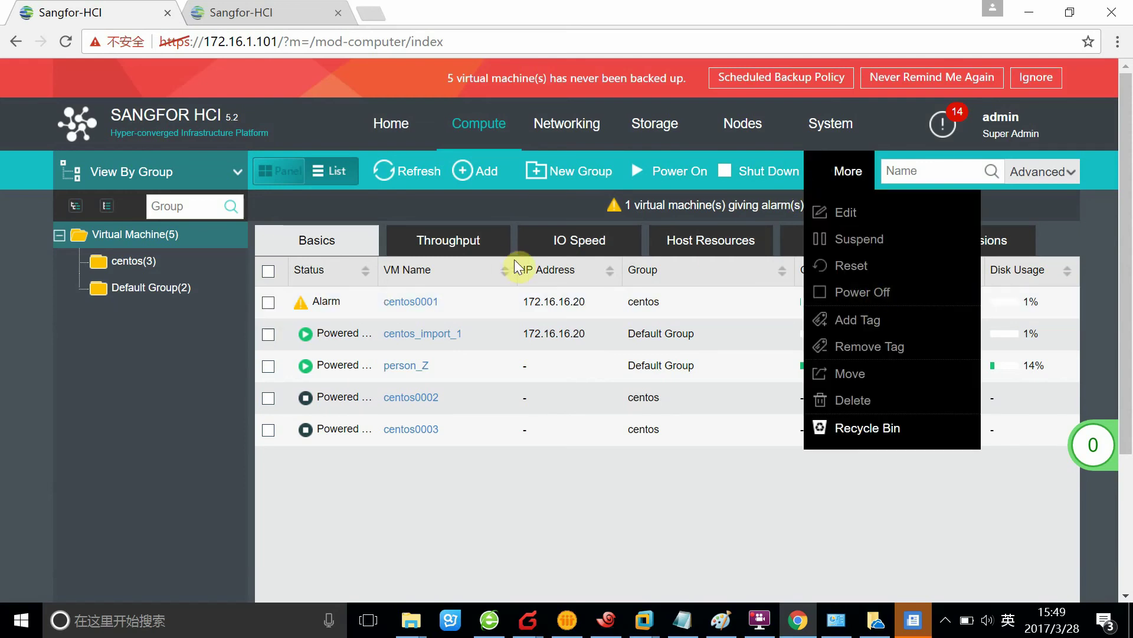
click(268, 272)
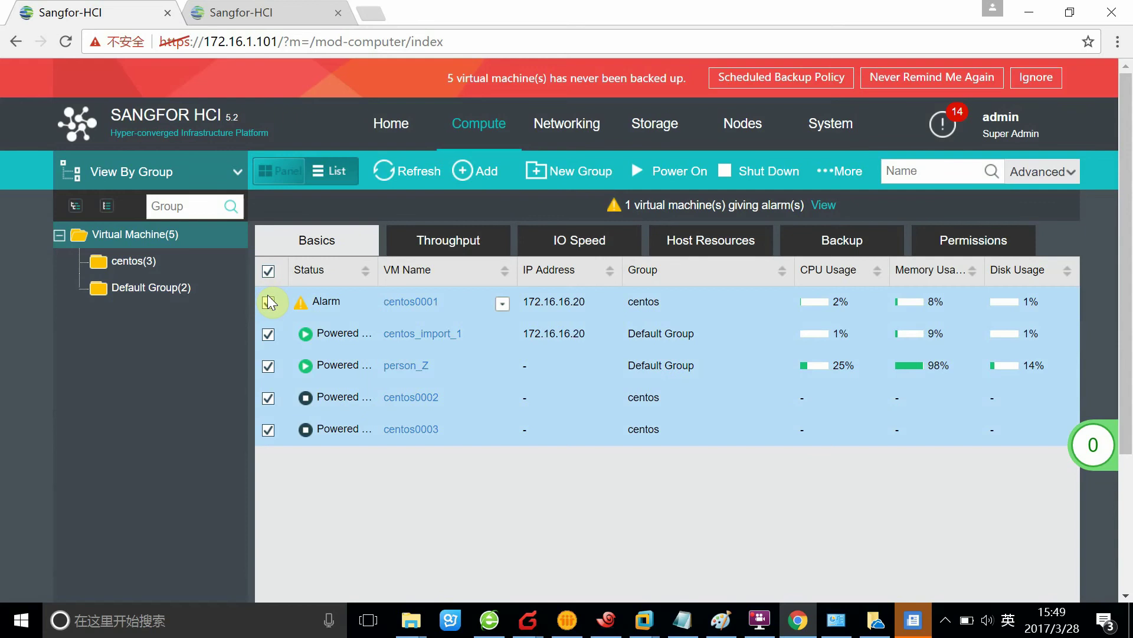
click(269, 271)
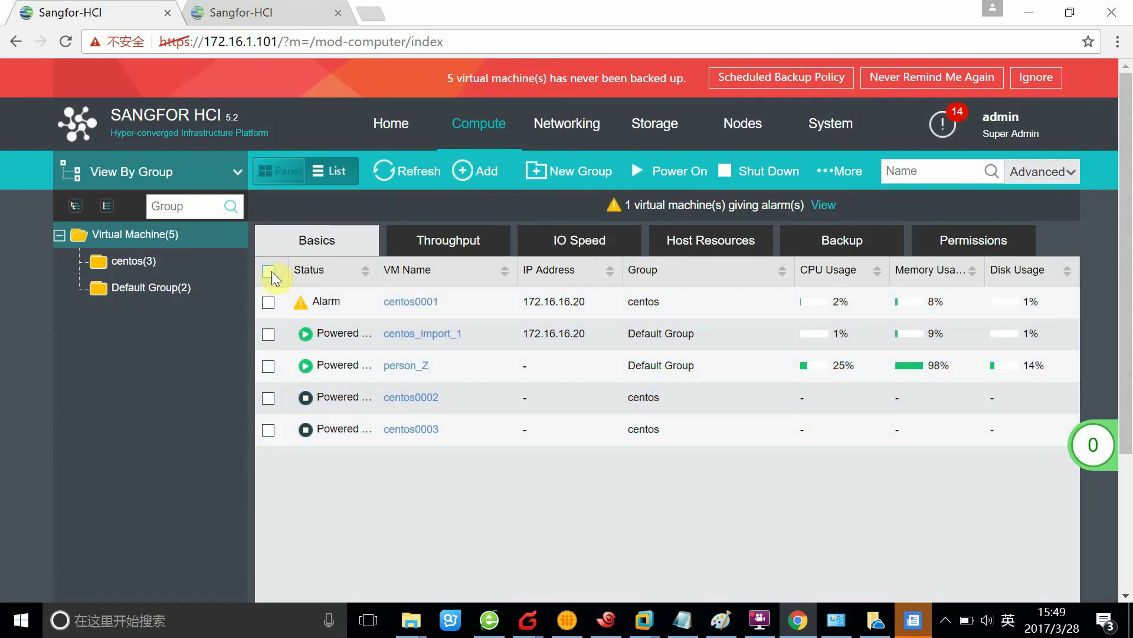
click(269, 272)
click(866, 183)
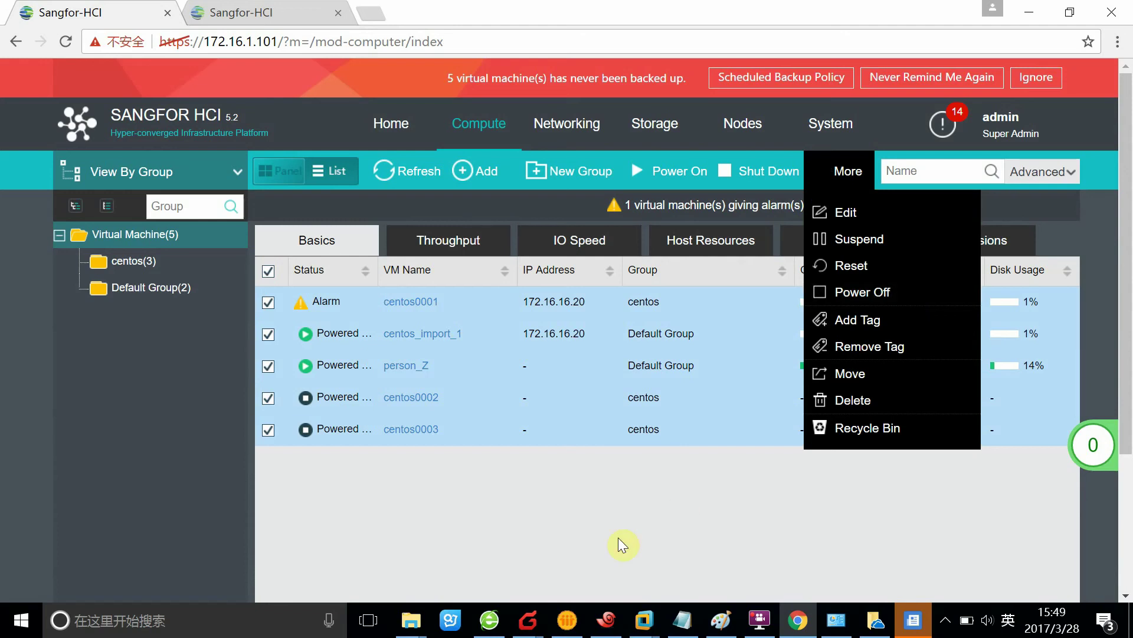
click(255, 272)
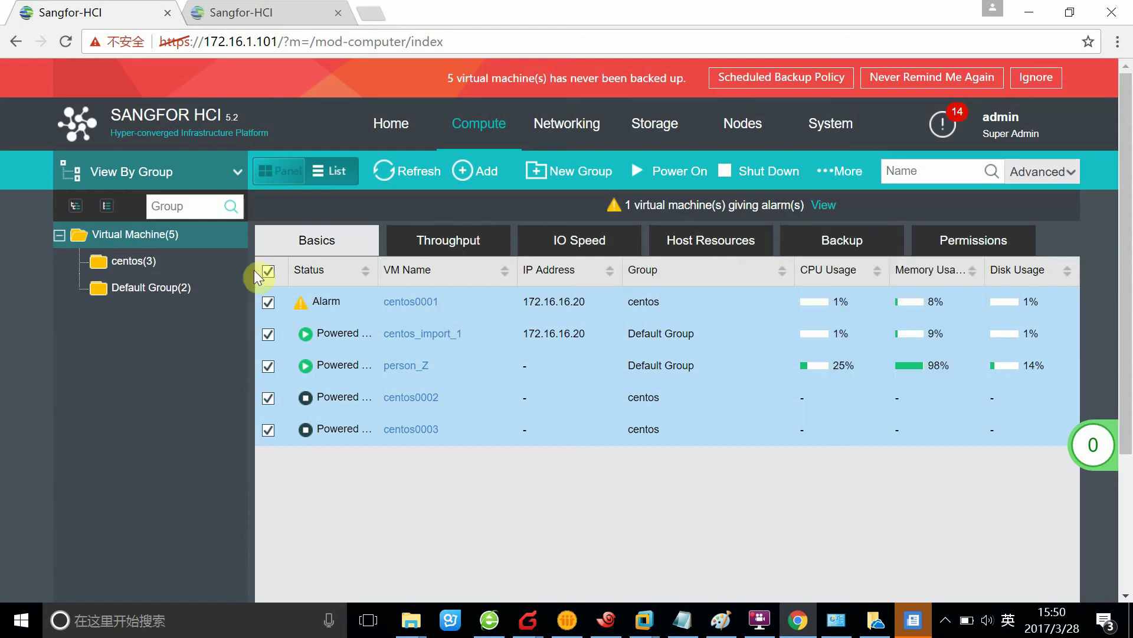
click(399, 405)
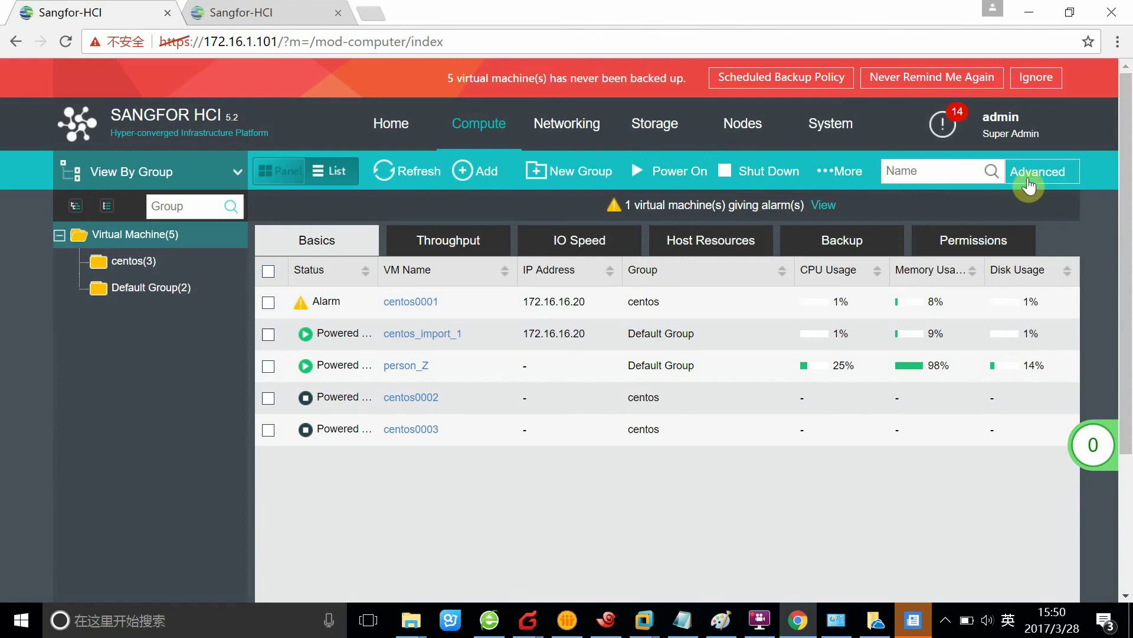
- Review the advanced virtual machine search filters, including the status options, and close them without applying
click(965, 168)
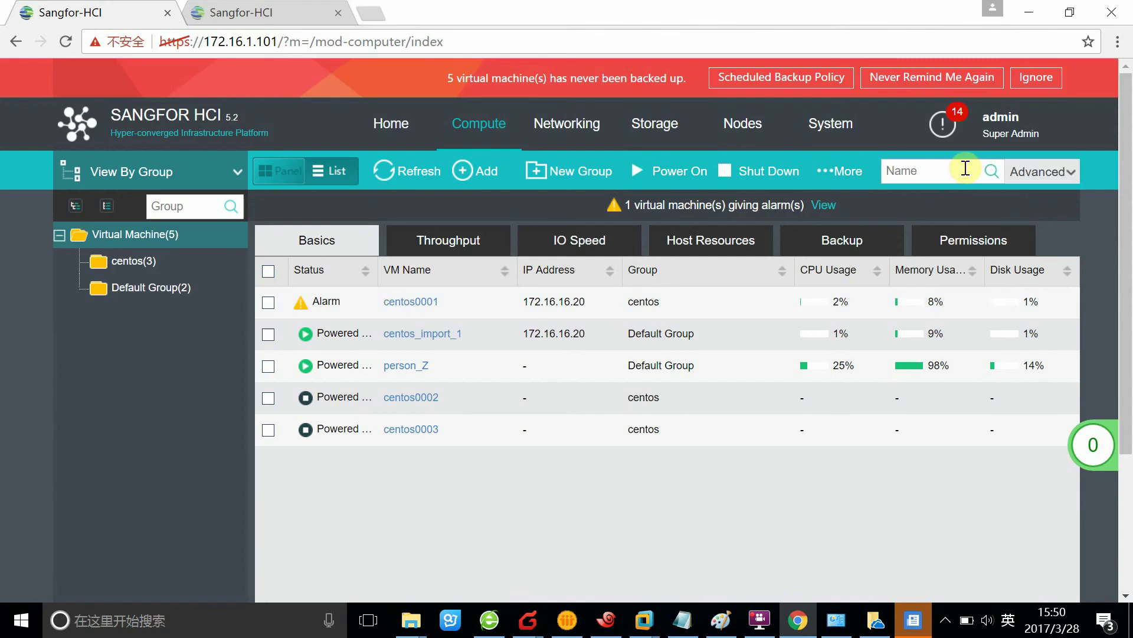
click(1062, 174)
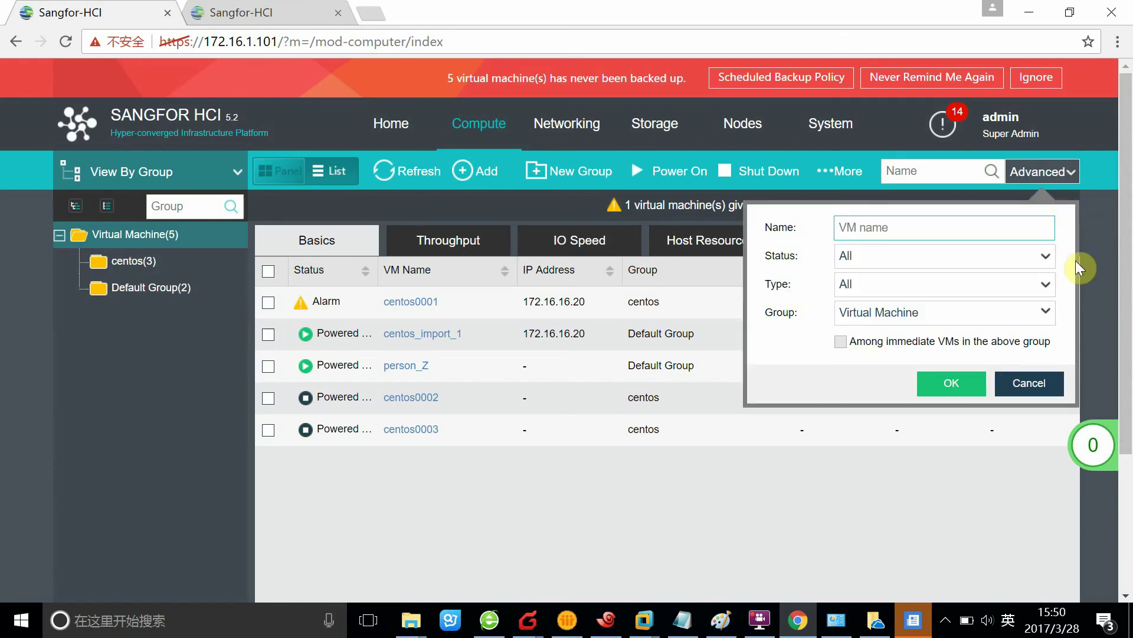
click(927, 260)
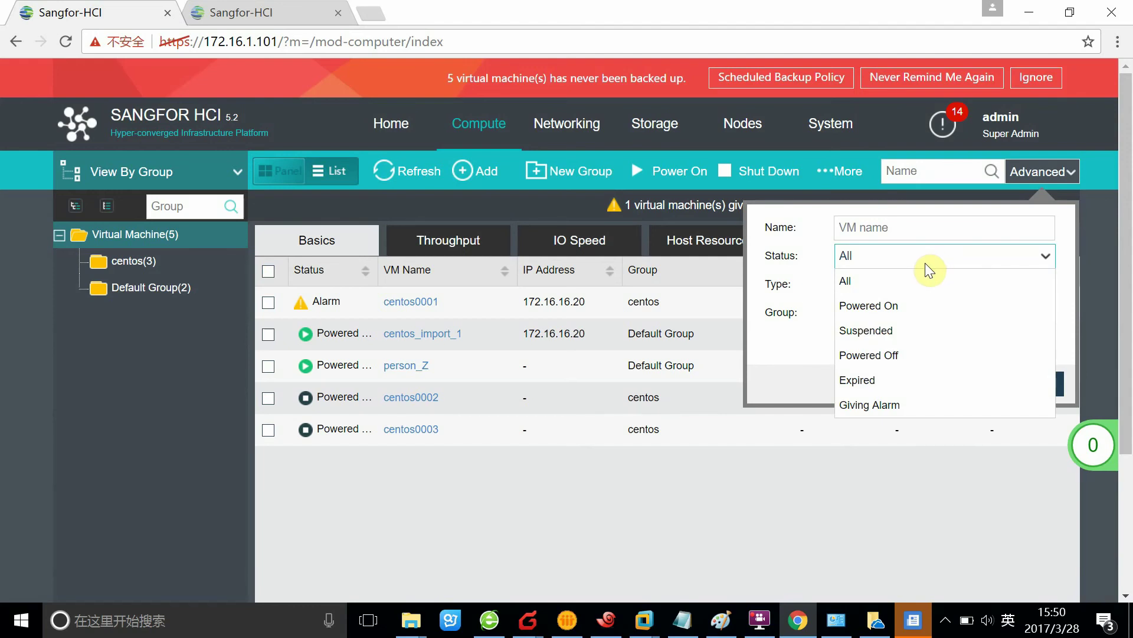
click(784, 339)
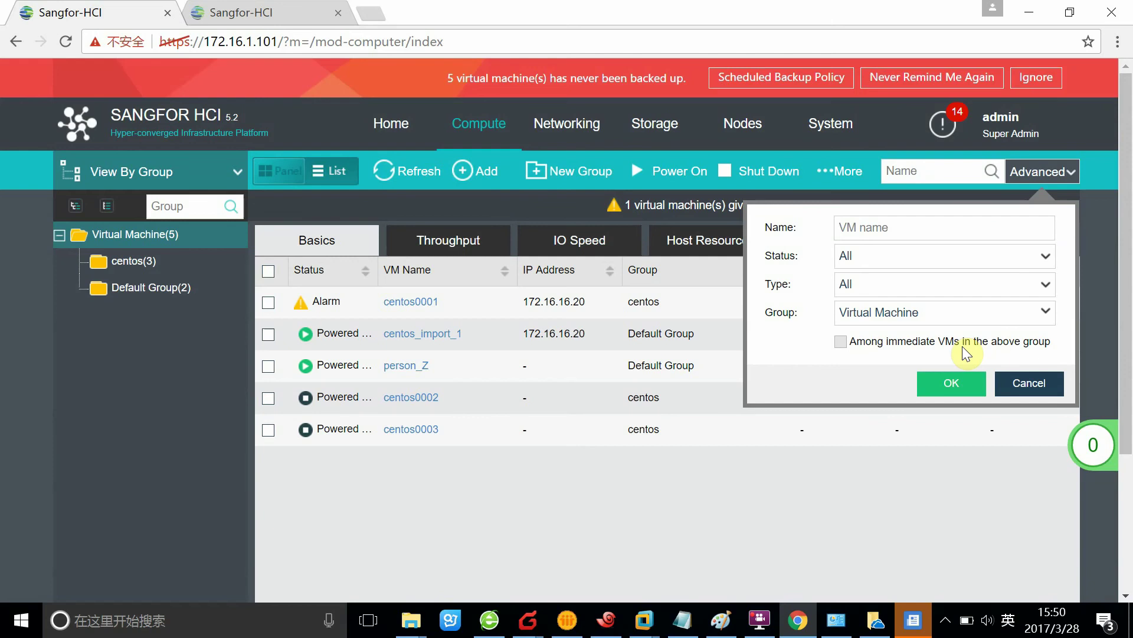
click(1009, 390)
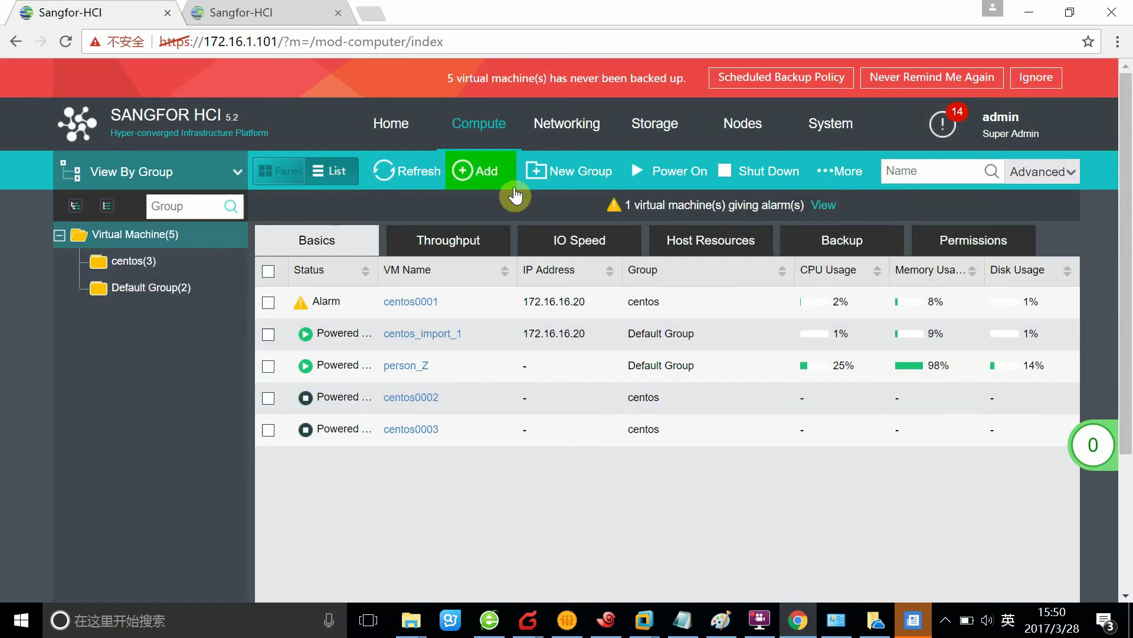
- Review the Throughput, IO Speed, Host Resources, Backup and Permissions views of the virtual machine list, and return to Basics
click(473, 253)
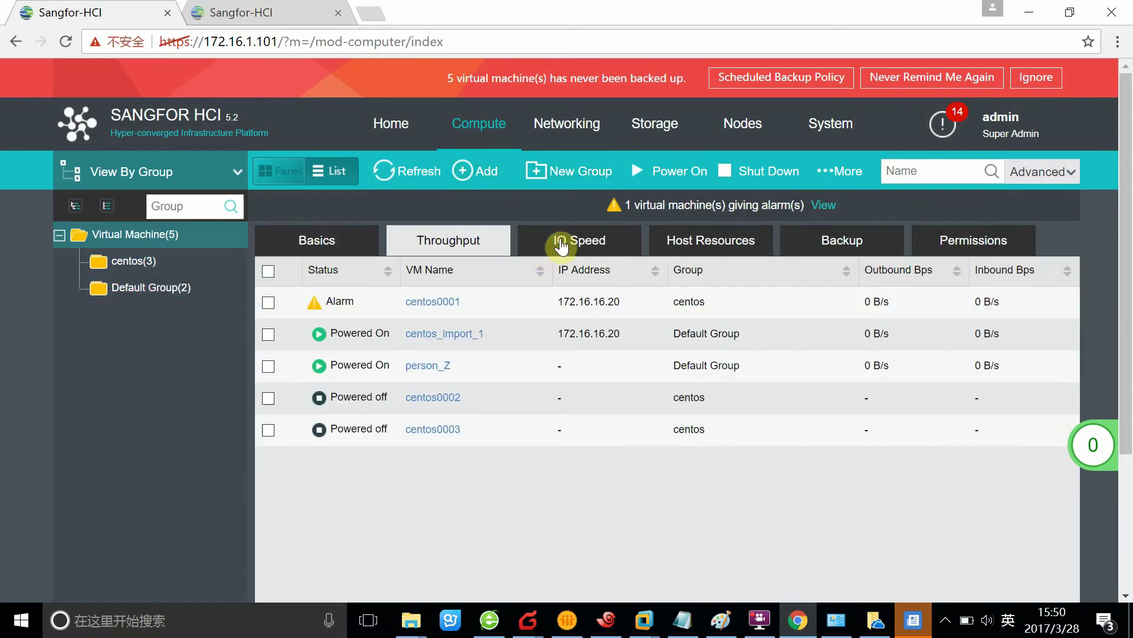
click(629, 254)
click(747, 245)
click(872, 239)
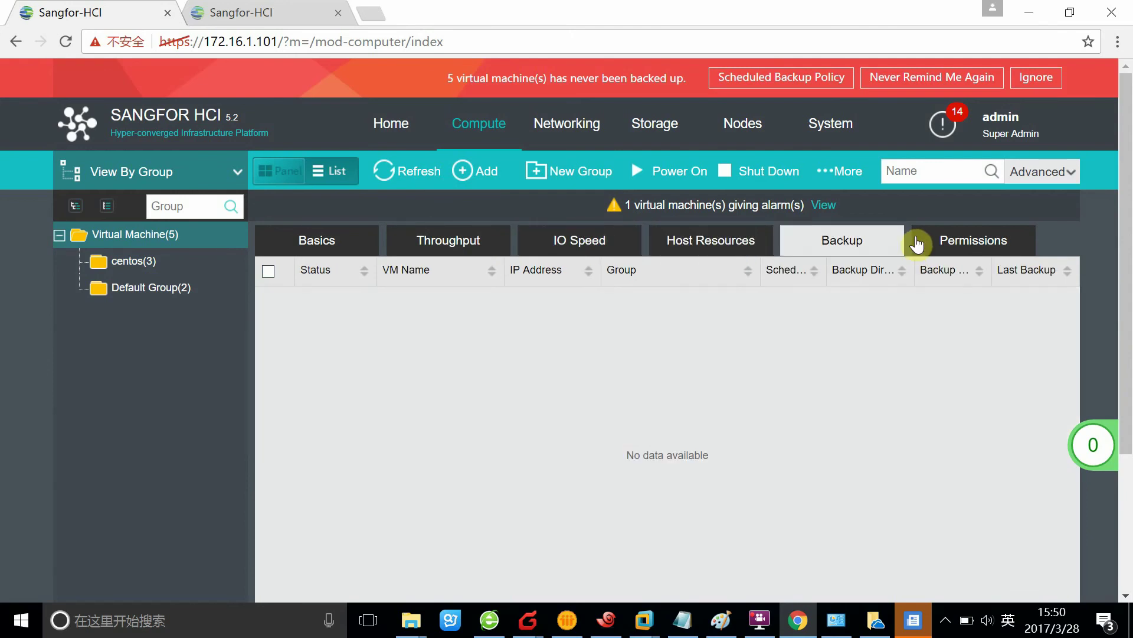
click(974, 240)
click(579, 240)
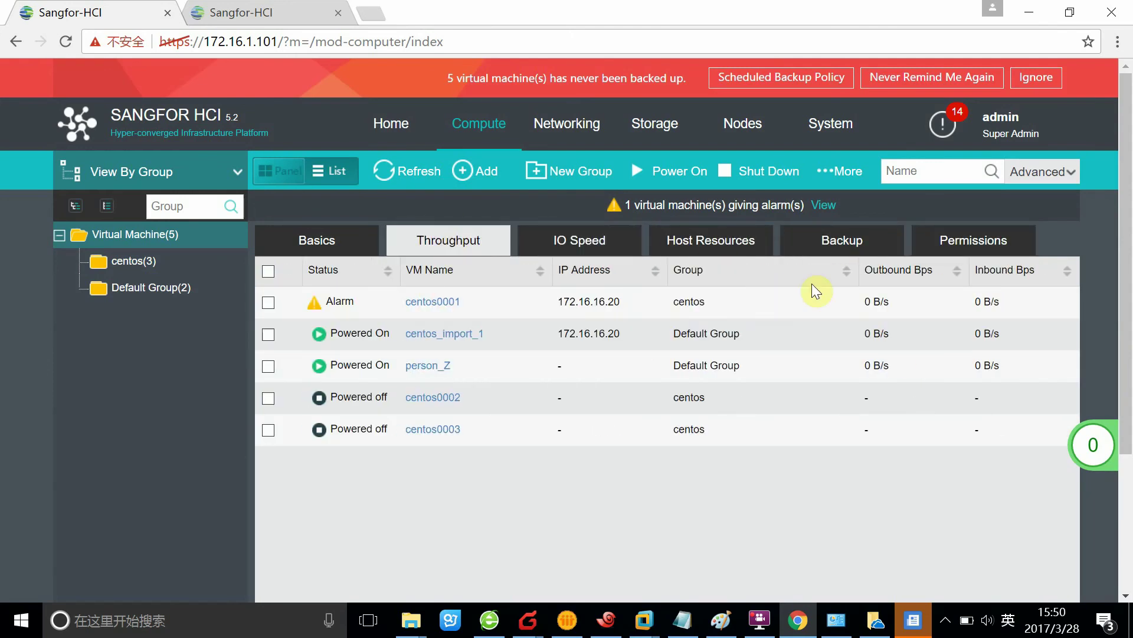
click(358, 237)
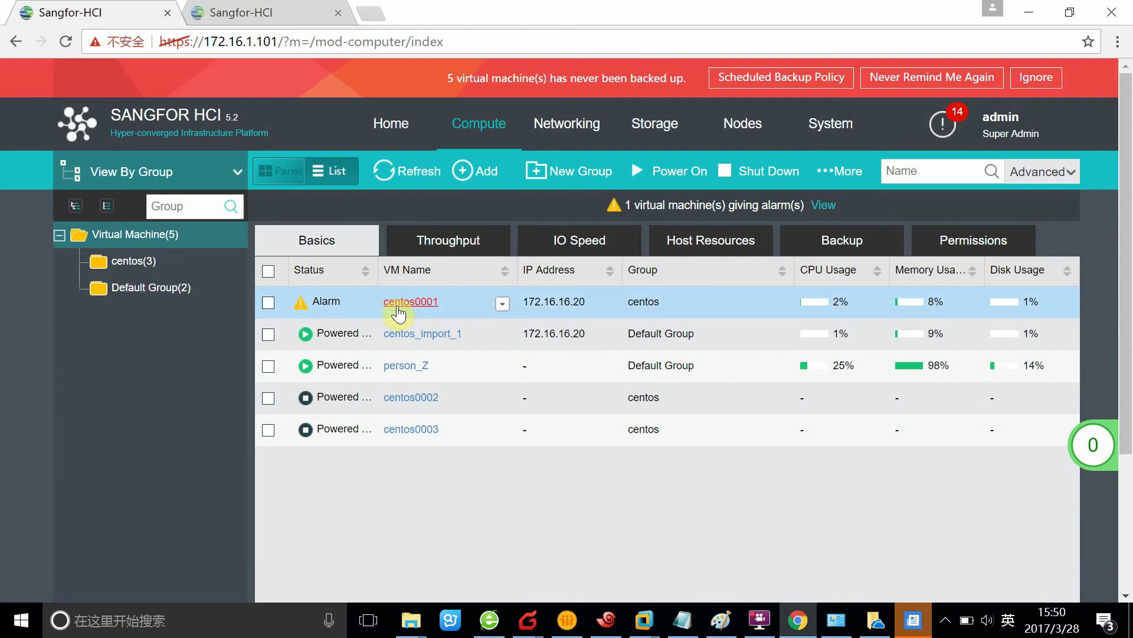
- Open the summary of virtual machine centos0001 and review its CPU, memory and disk usage
click(502, 303)
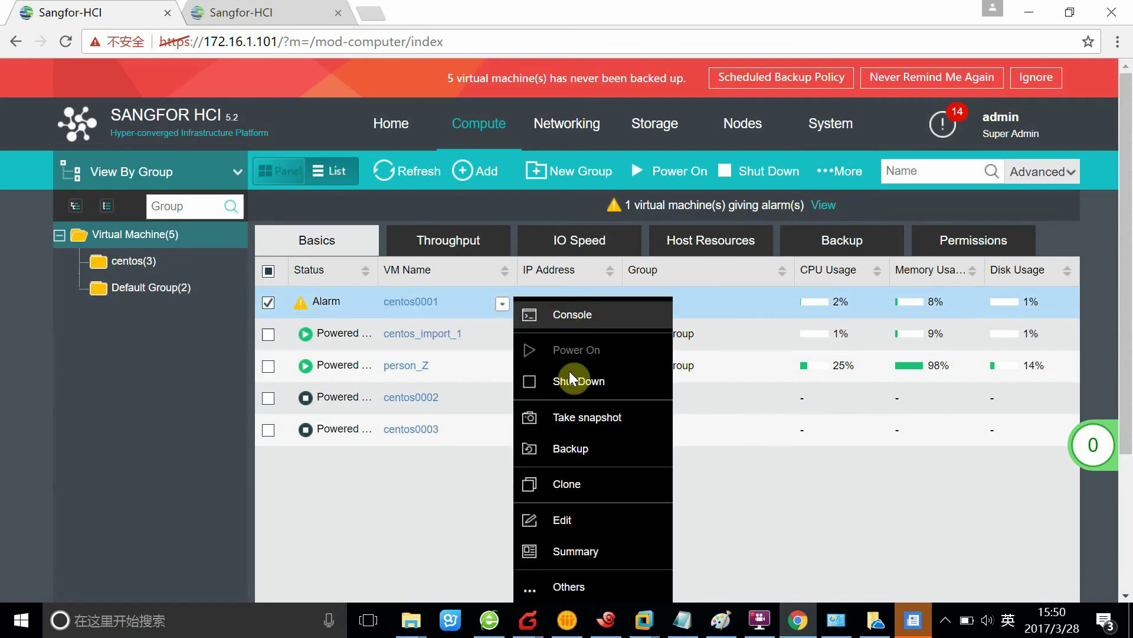
click(568, 552)
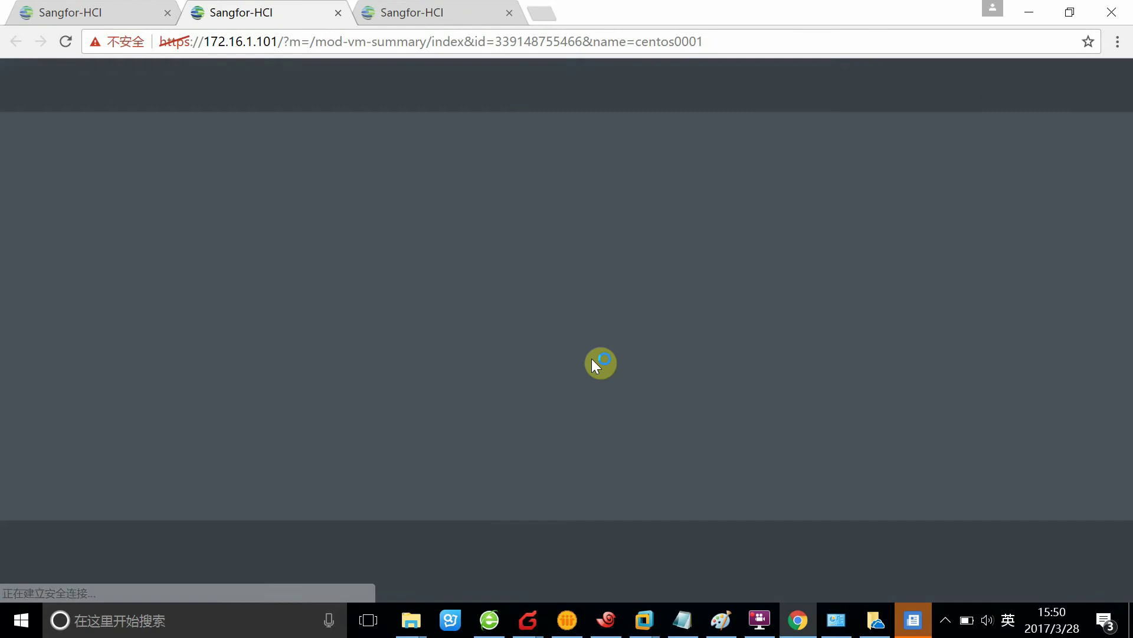
scroll(608, 408, down, 5)
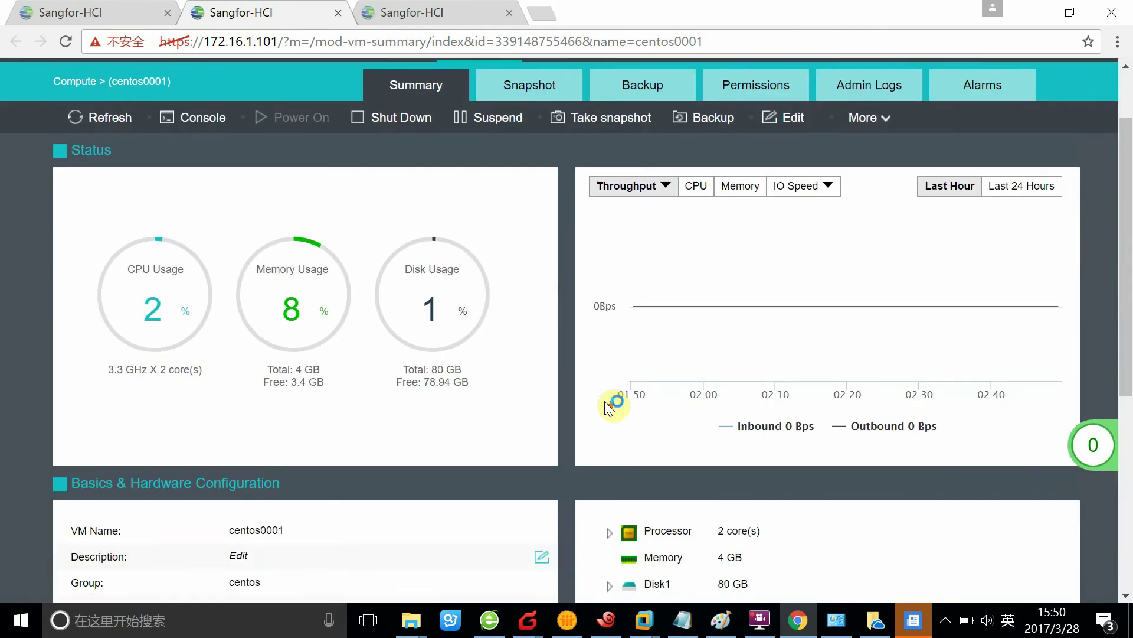
scroll(608, 408, up, 5)
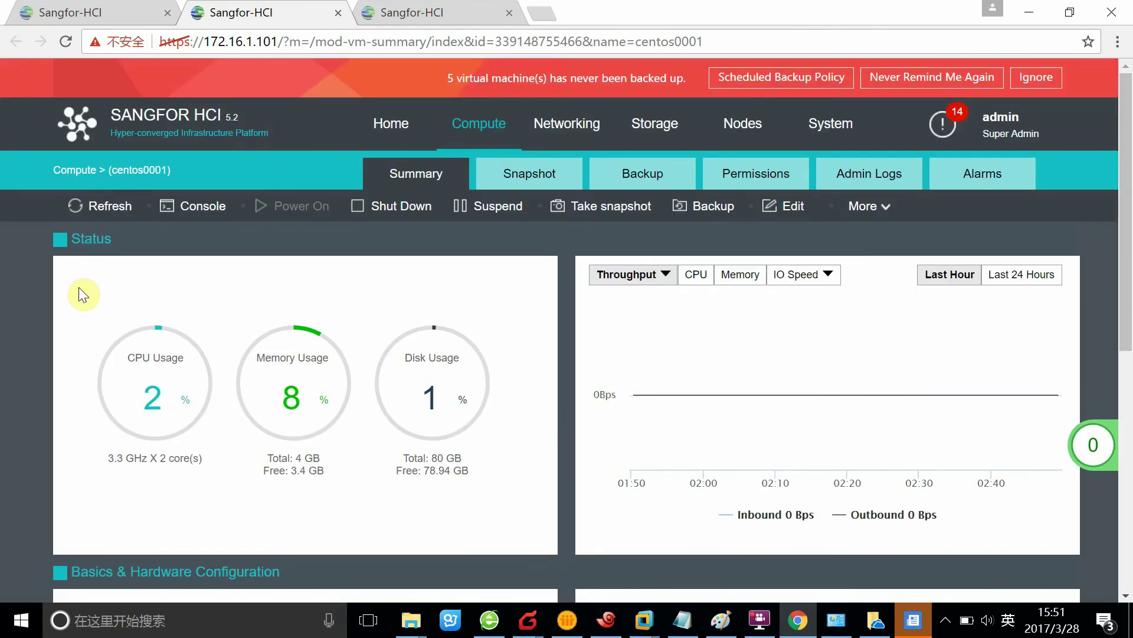
scroll(79, 287, down, 2)
scroll(122, 443, up, 2)
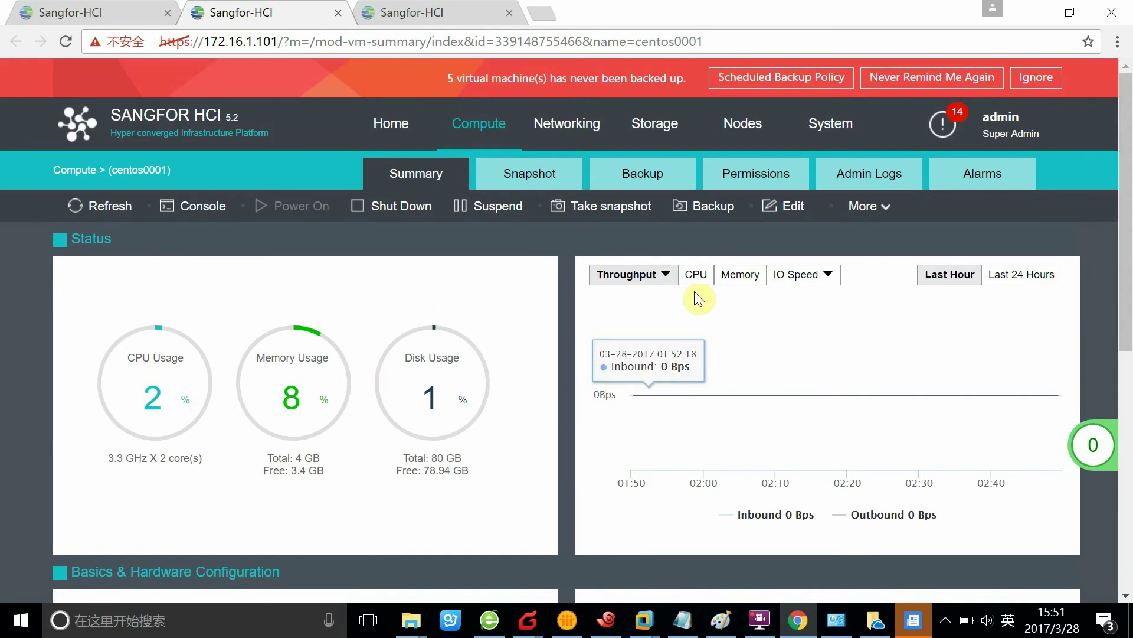
- Check the throughput and IO chart options of centos0001, show its IOPS chart, and review its basics and hardware configuration
click(666, 275)
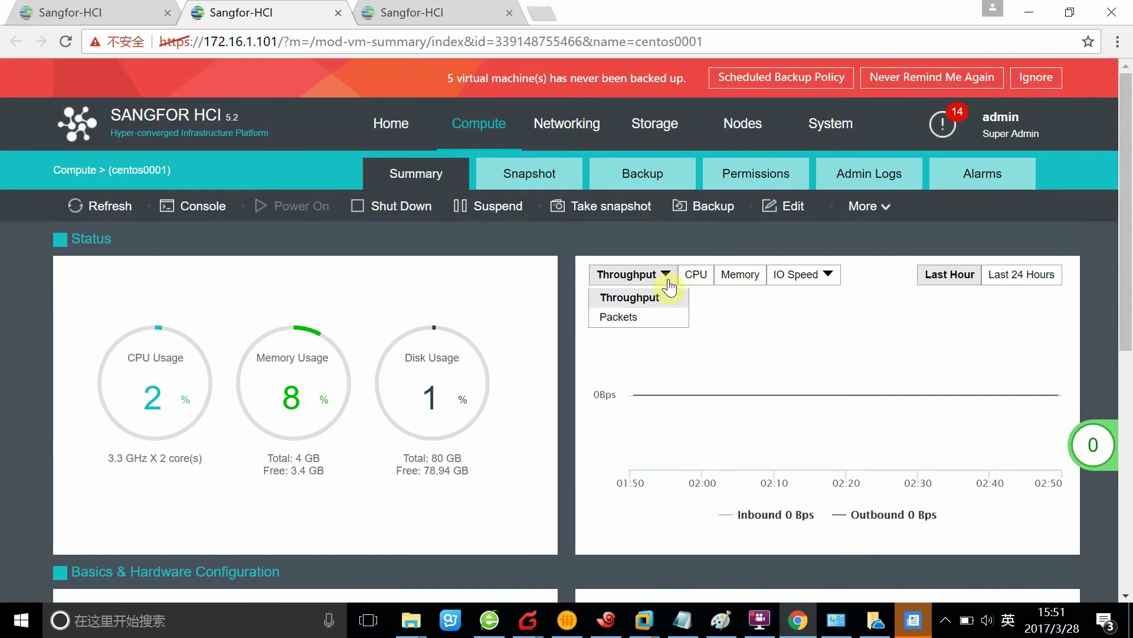
click(826, 275)
click(809, 296)
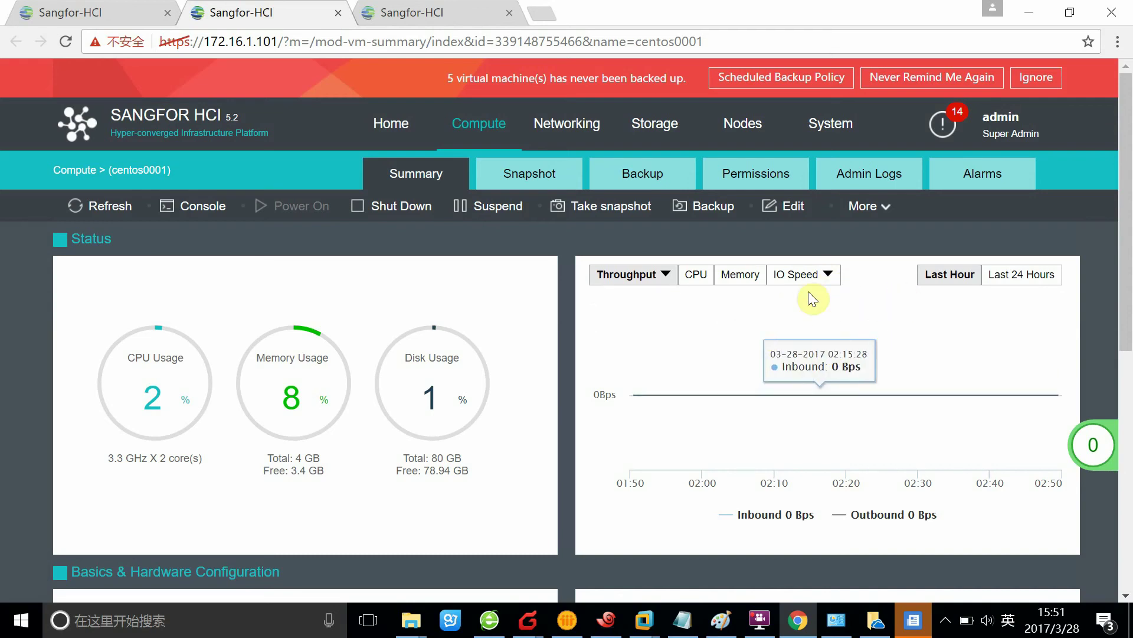
click(813, 276)
click(789, 316)
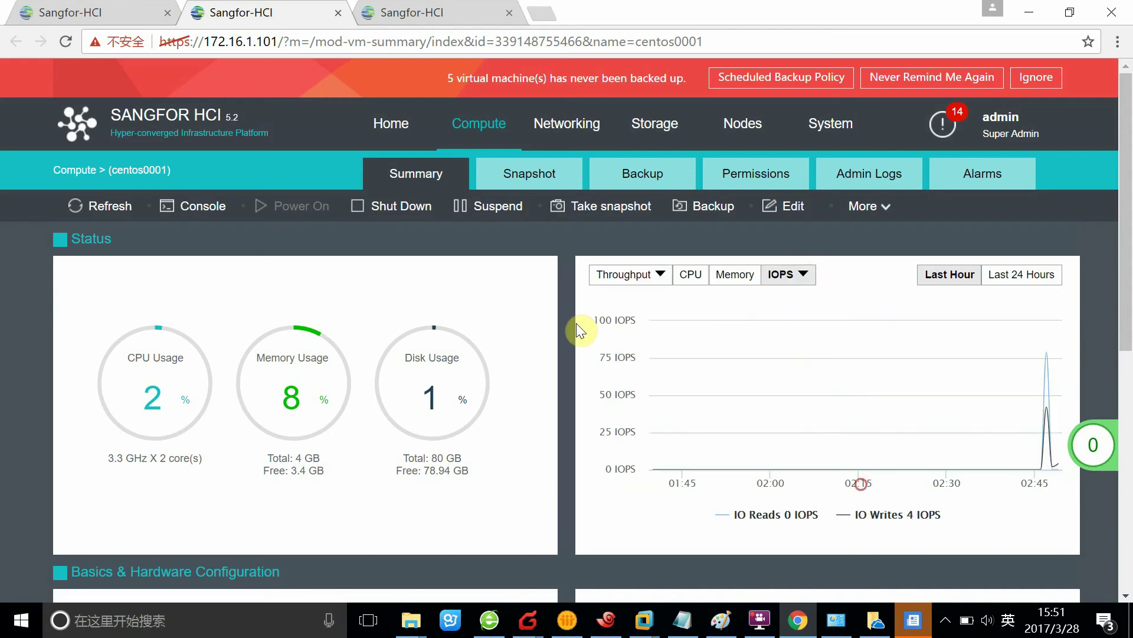
scroll(473, 425, down, 5)
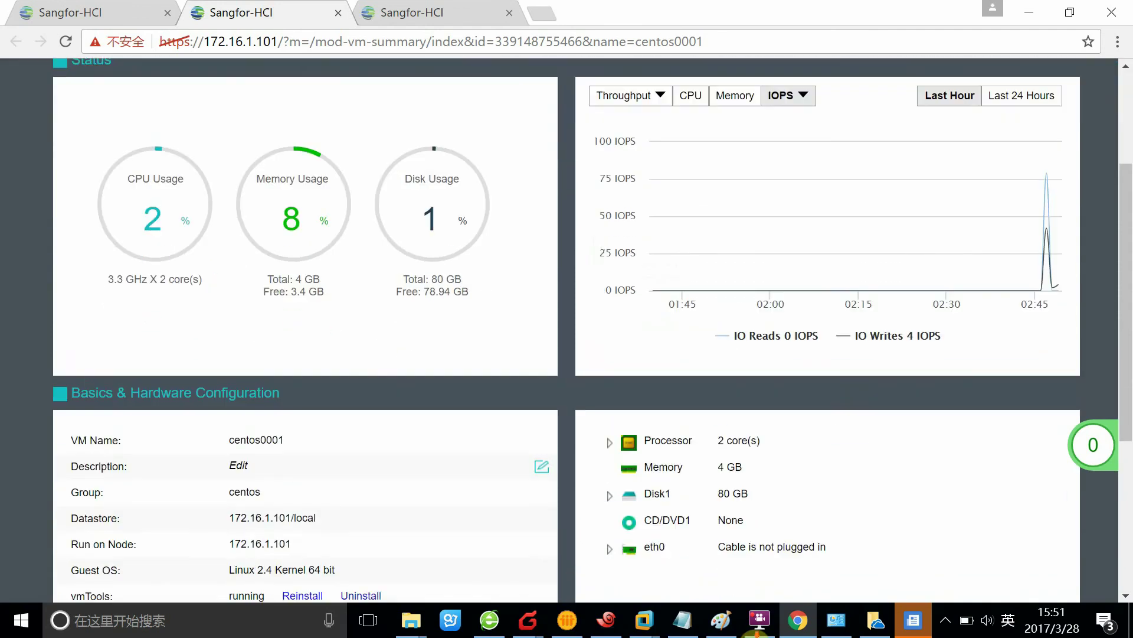
scroll(472, 425, up, 5)
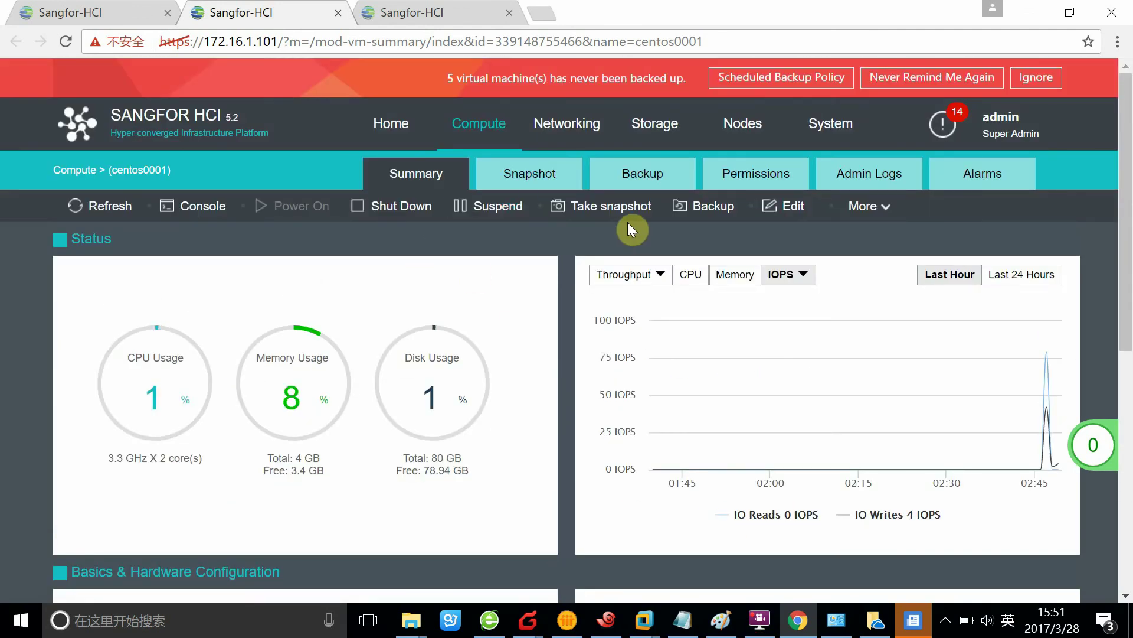
- Take a snapshot of centos0001 named 2017-3-28_15-51-23 with an empty description
click(531, 188)
click(103, 214)
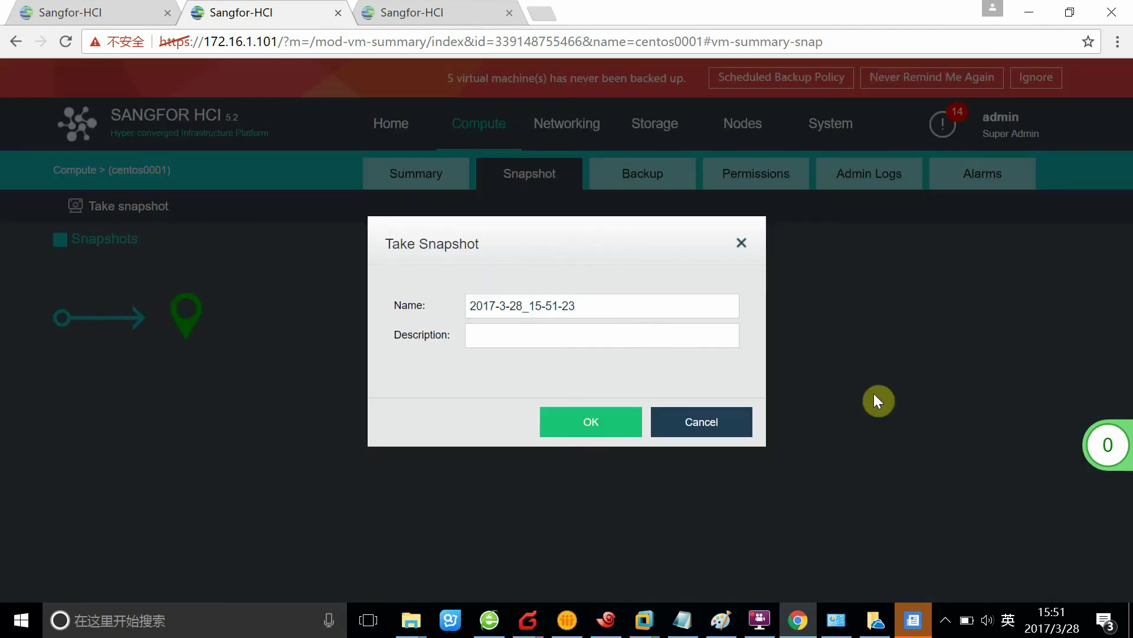
click(590, 422)
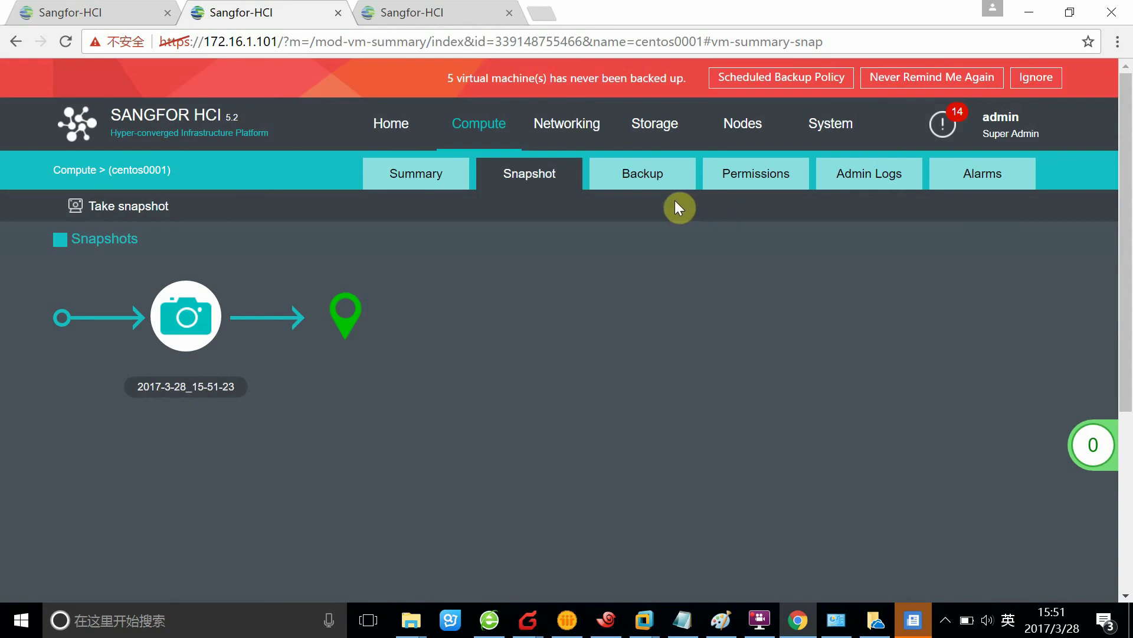
- View the backups of centos0001, tick Enable Scheduled Backup and check the available scheduled backup policies
click(643, 173)
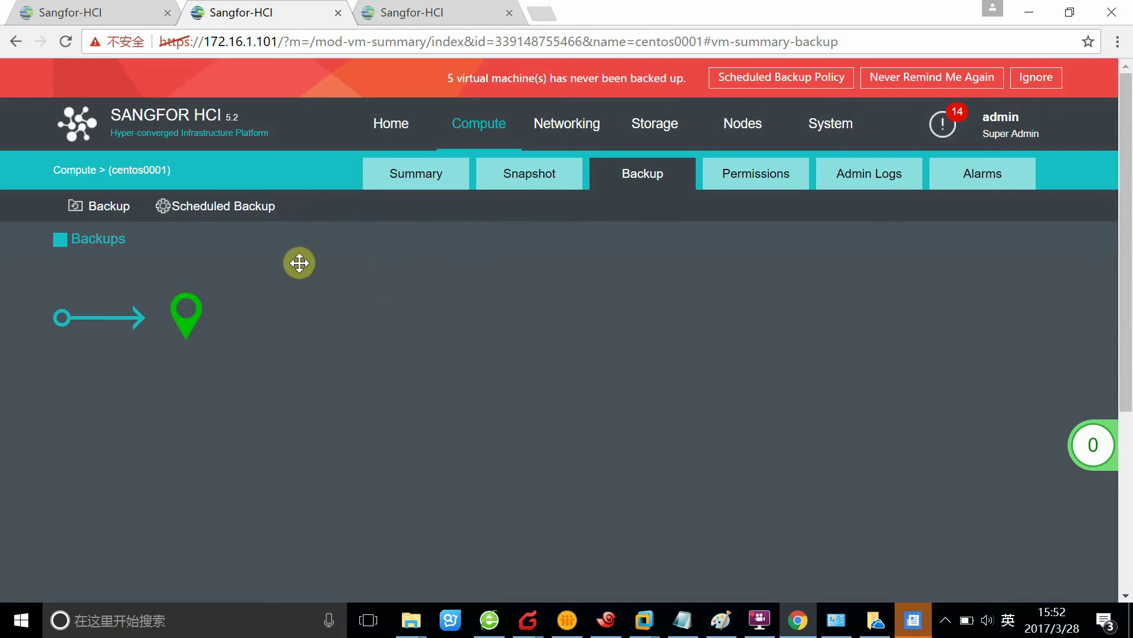
click(183, 208)
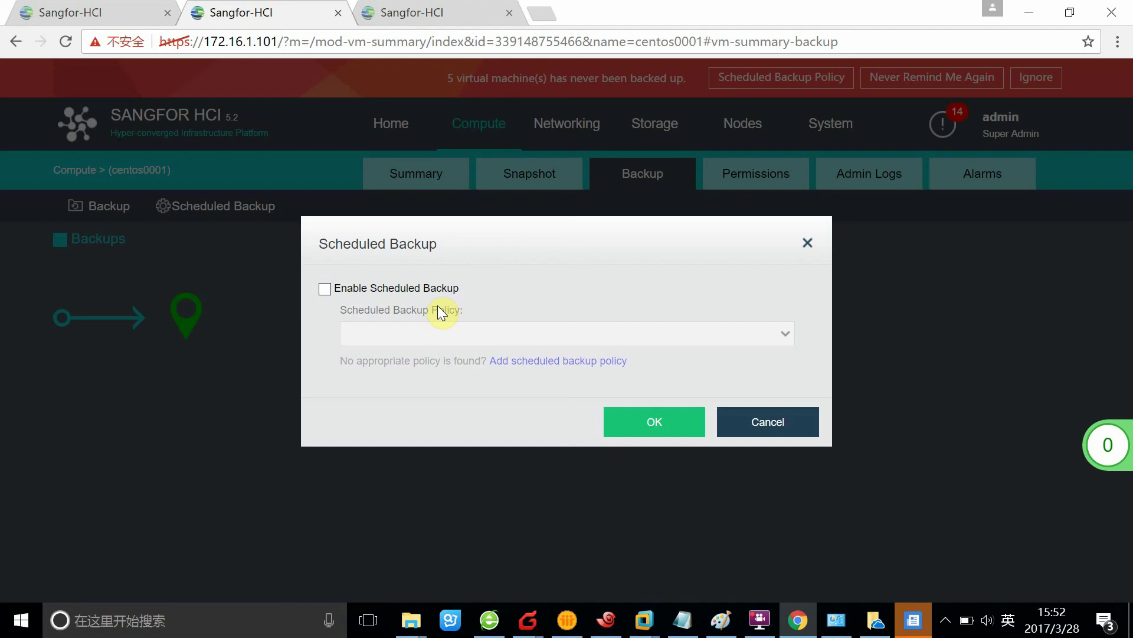
click(324, 289)
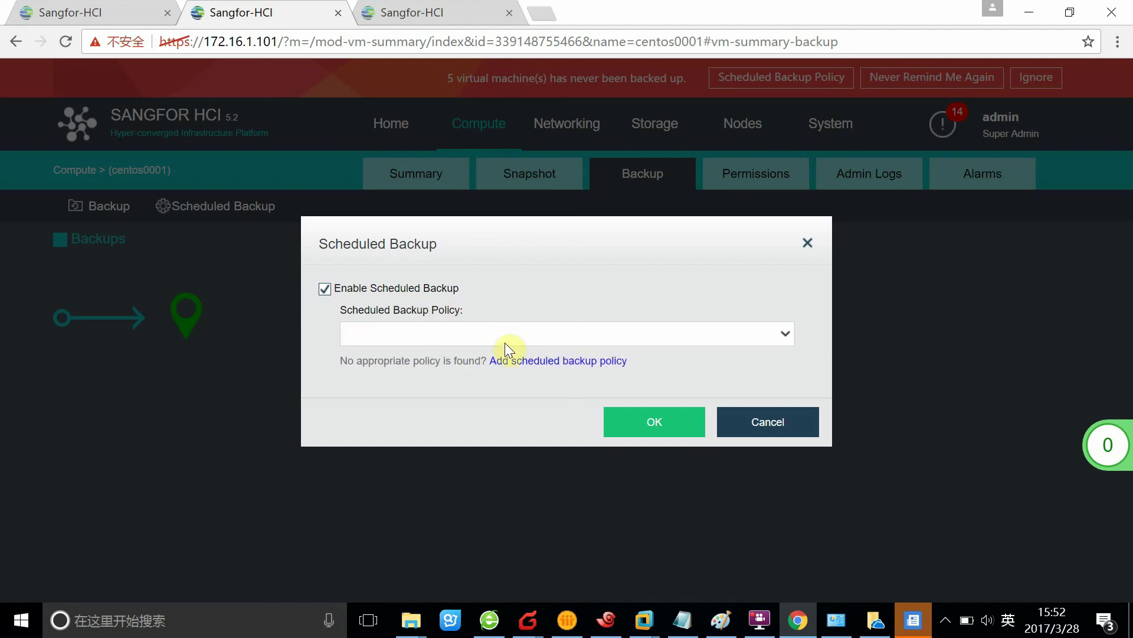
click(692, 341)
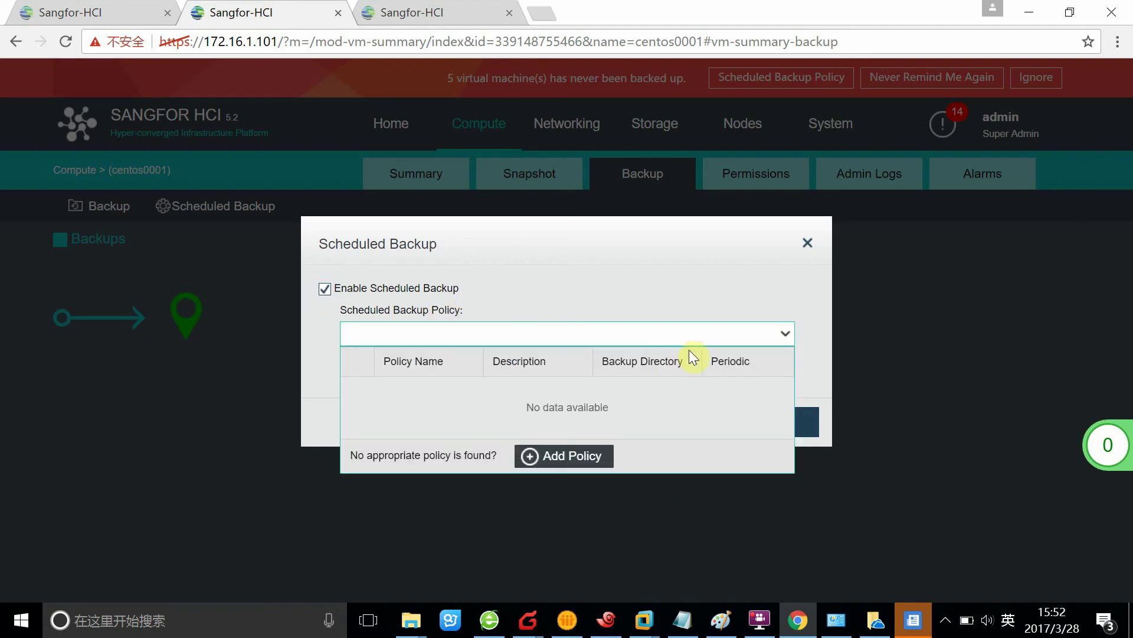
- Review the settings of a new scheduled backup policy, including the hourly basis option, and cancel both the policy and the scheduled backup
click(544, 463)
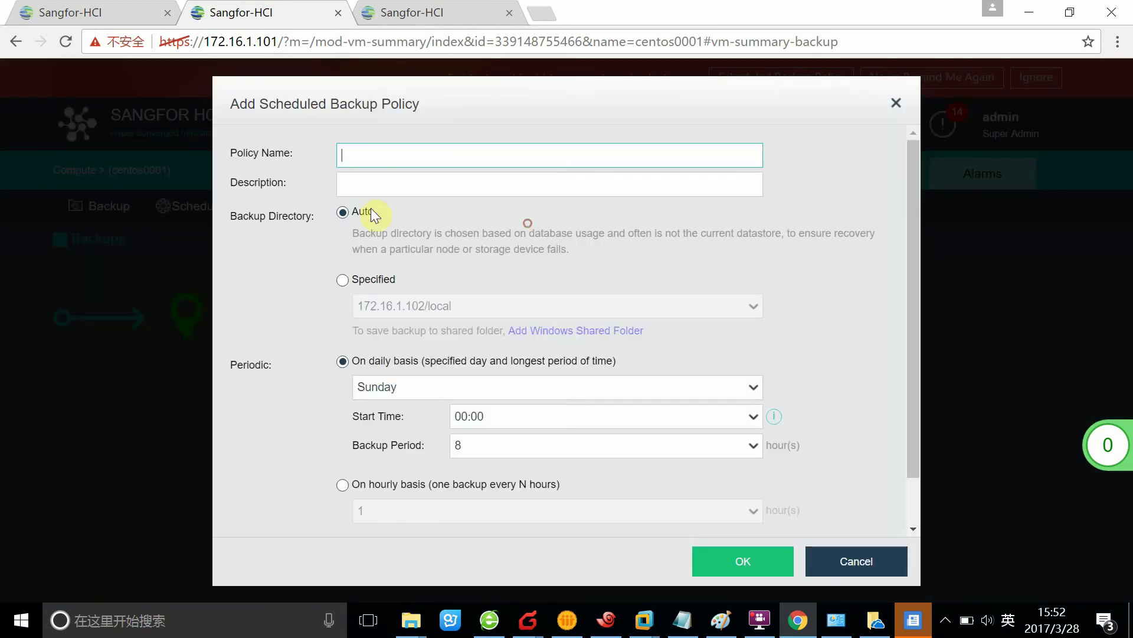
key(Tab)
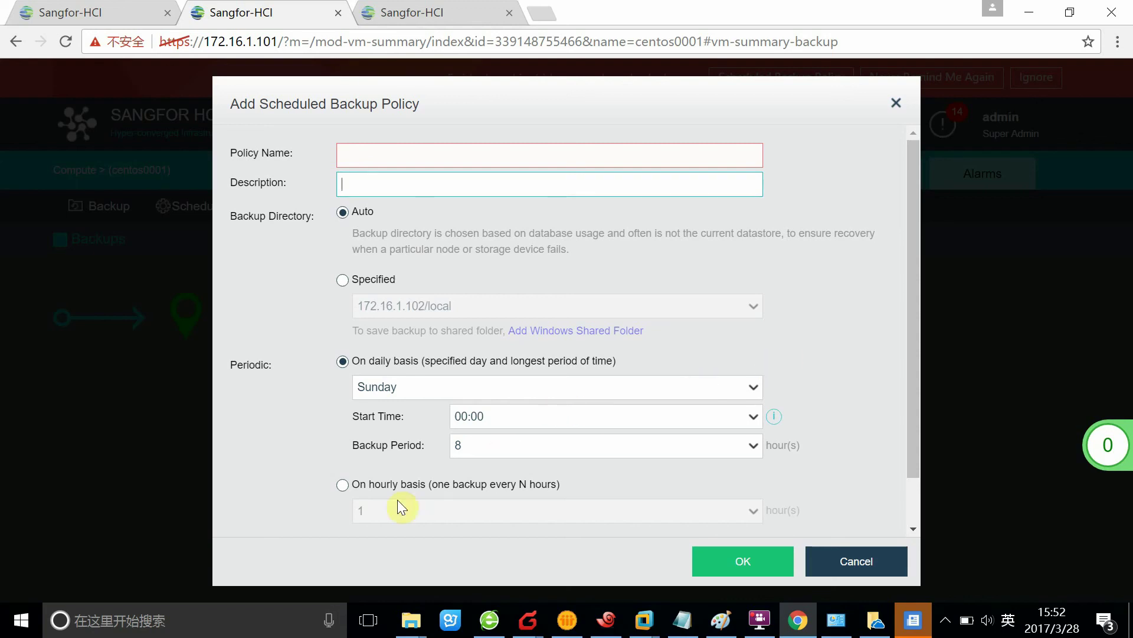
click(343, 485)
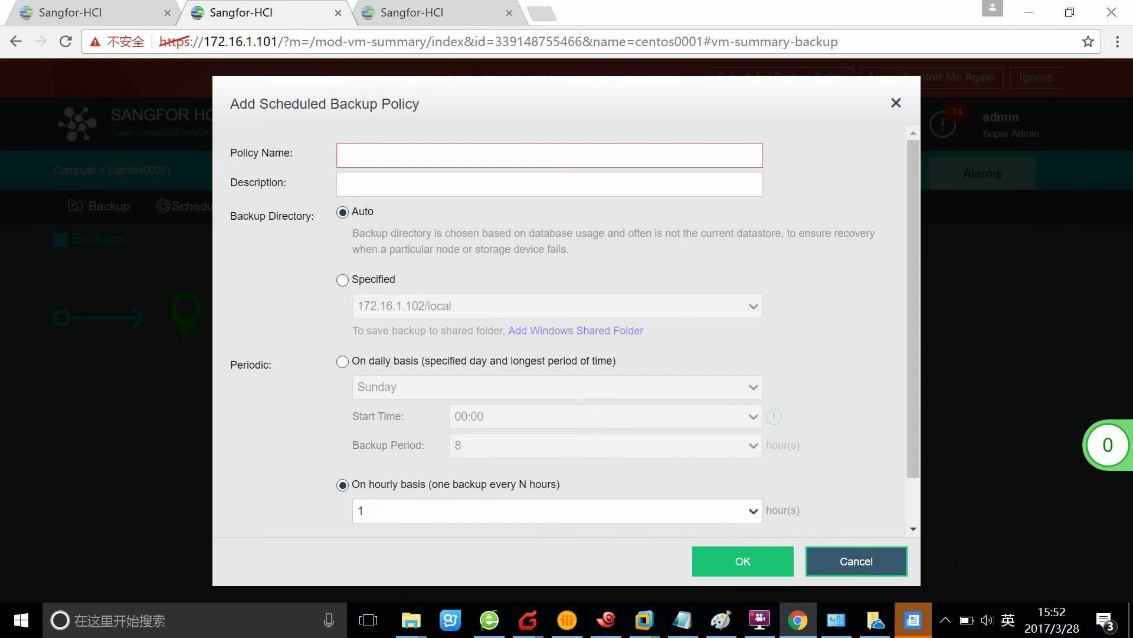
key(Escape)
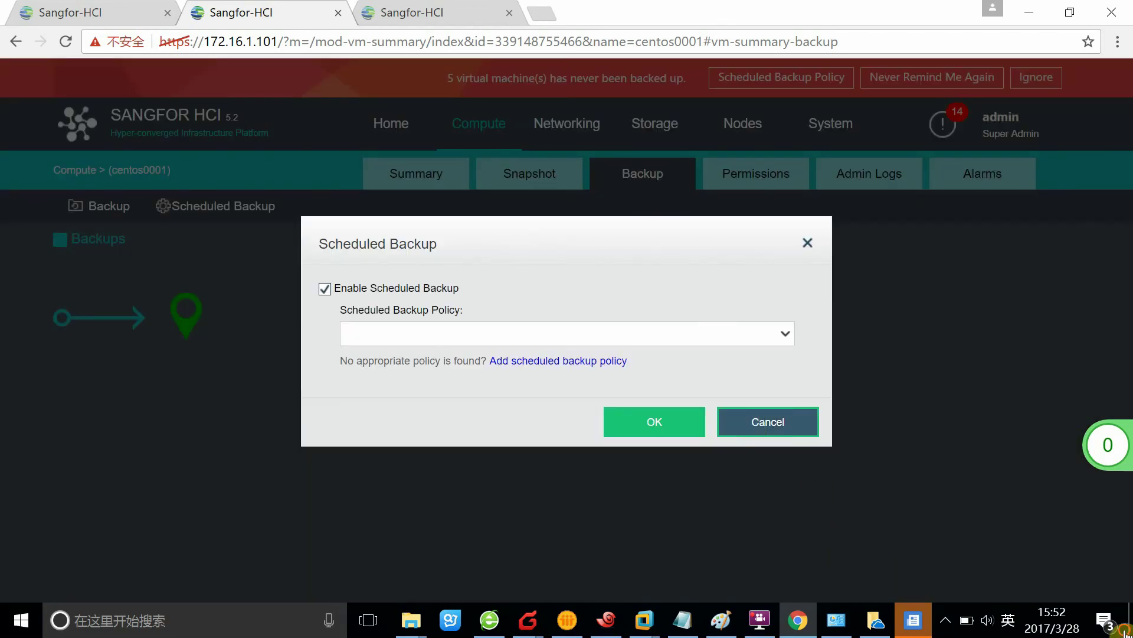
key(Return)
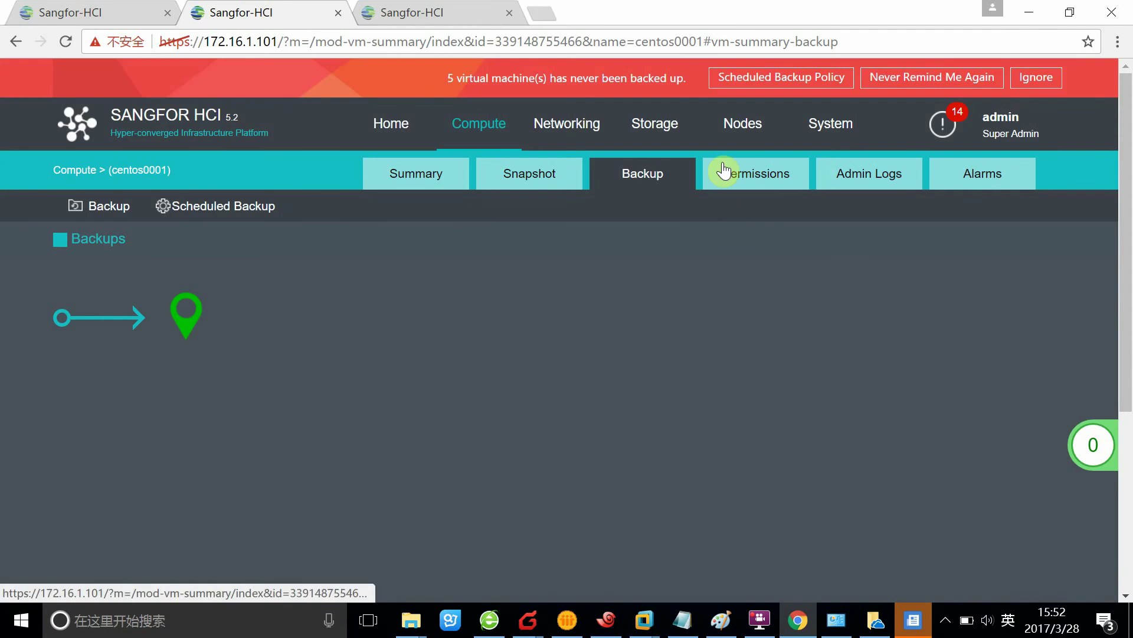
- Review the permissions, admin logs and alarms of virtual machine centos0001
click(767, 186)
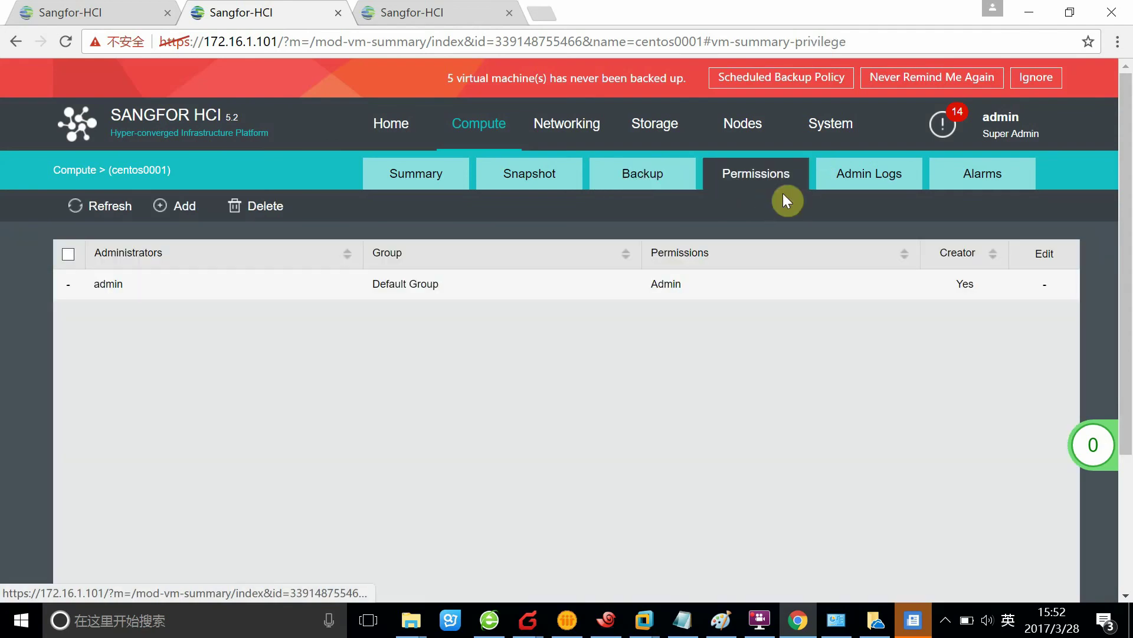
click(832, 178)
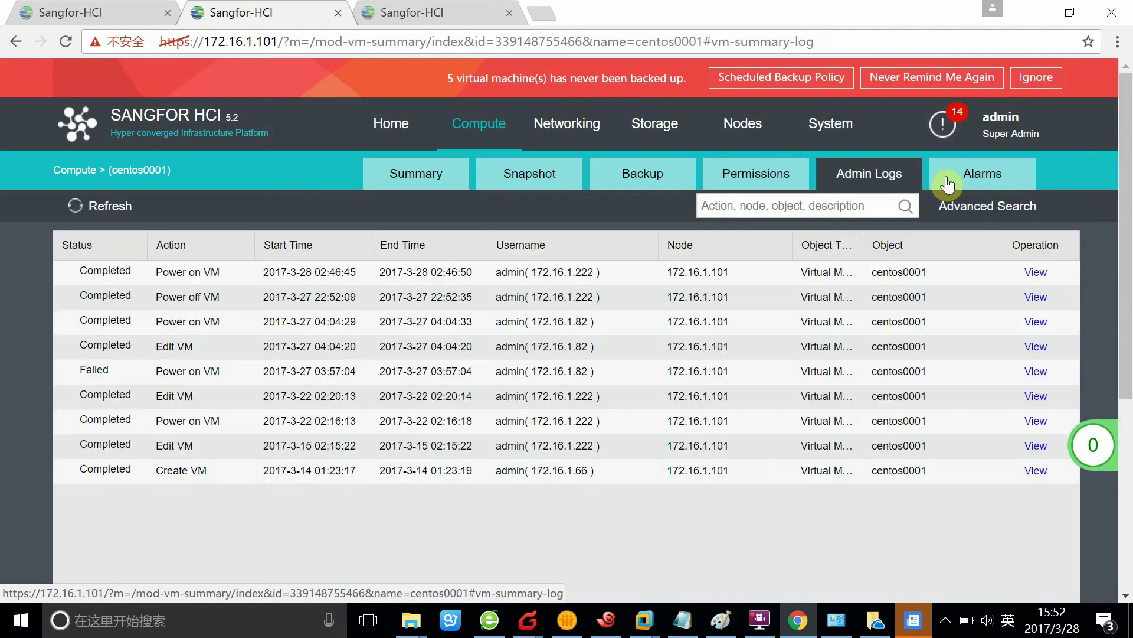
click(944, 172)
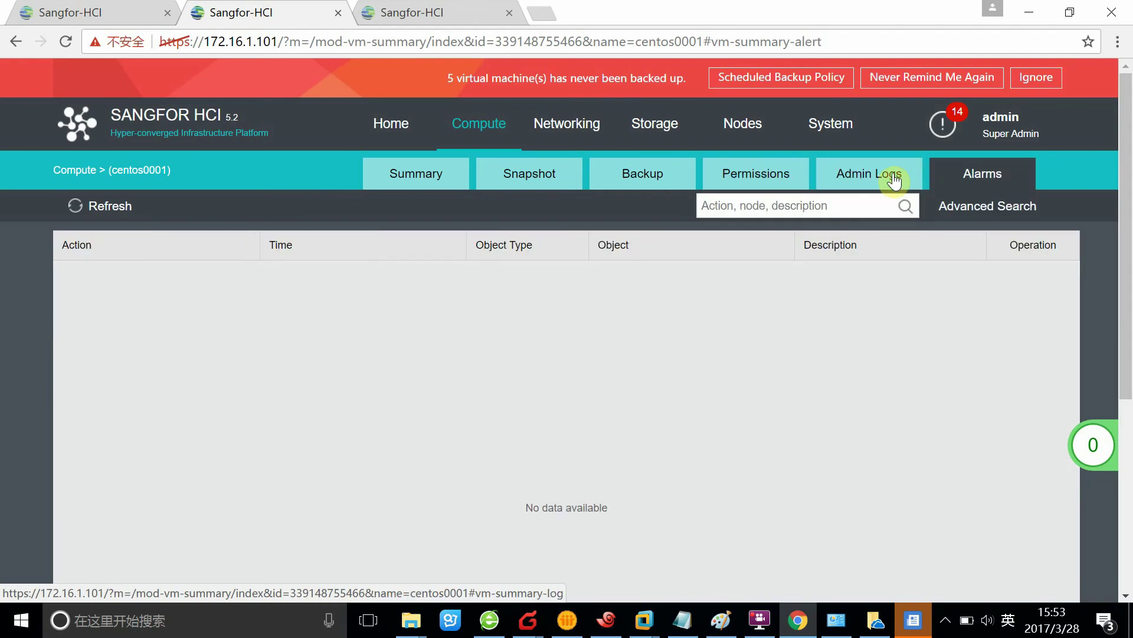
click(893, 179)
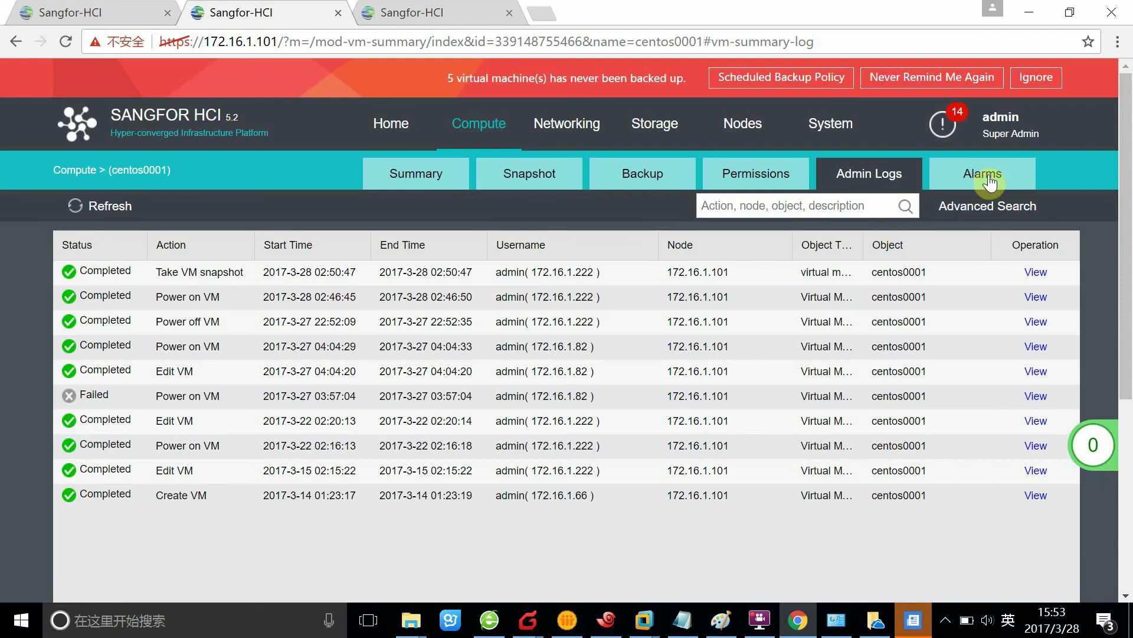
click(985, 188)
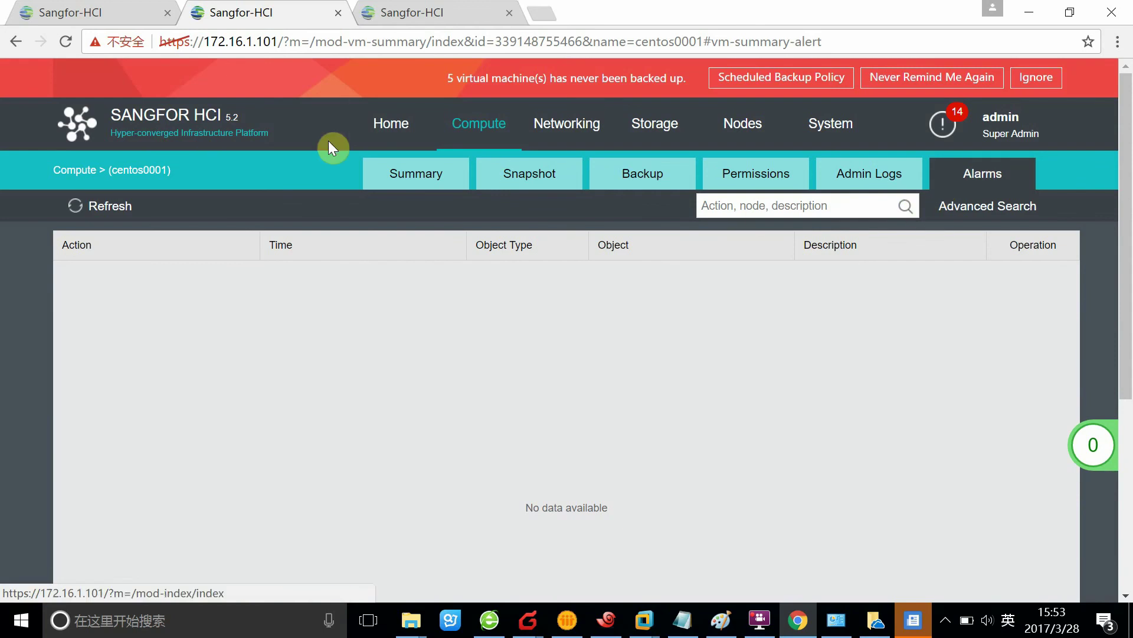
- Look over the summary of centos0001 and its available operations, and return to the virtual machine list
click(438, 184)
scroll(439, 184, down, 5)
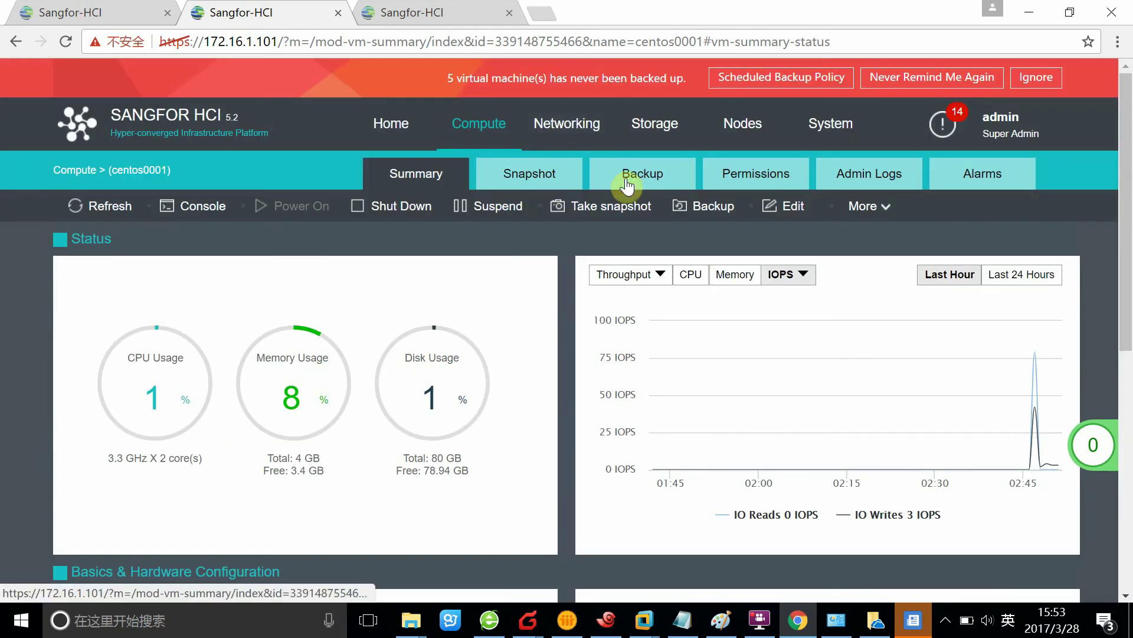
mouse_move(859, 208)
click(707, 196)
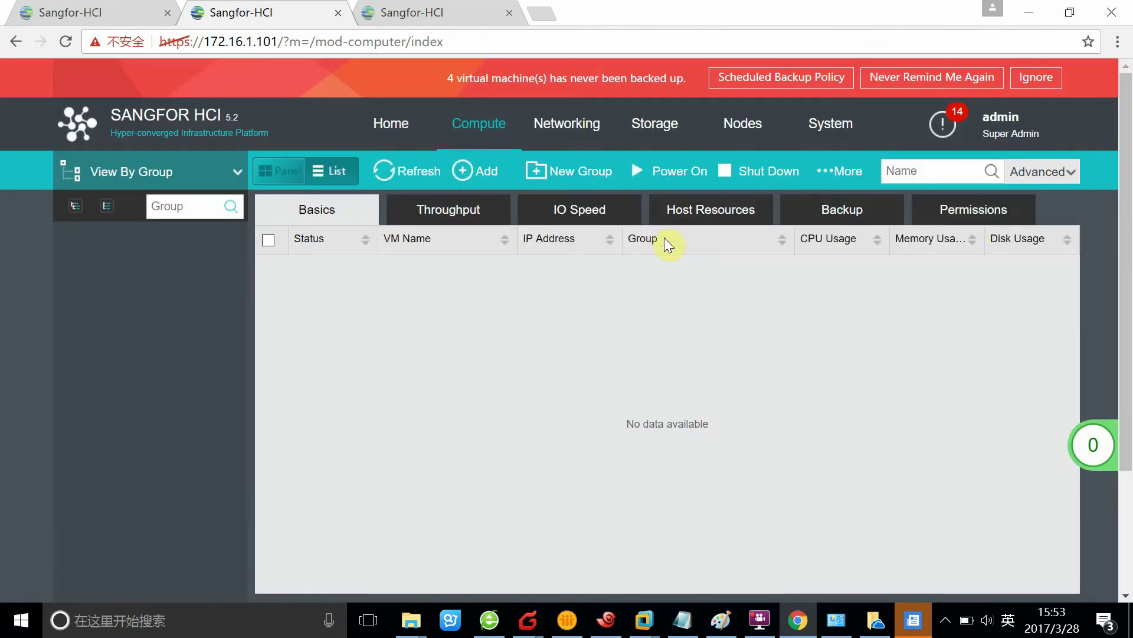
scroll(1008, 373, down, 1)
scroll(1008, 373, up, 1)
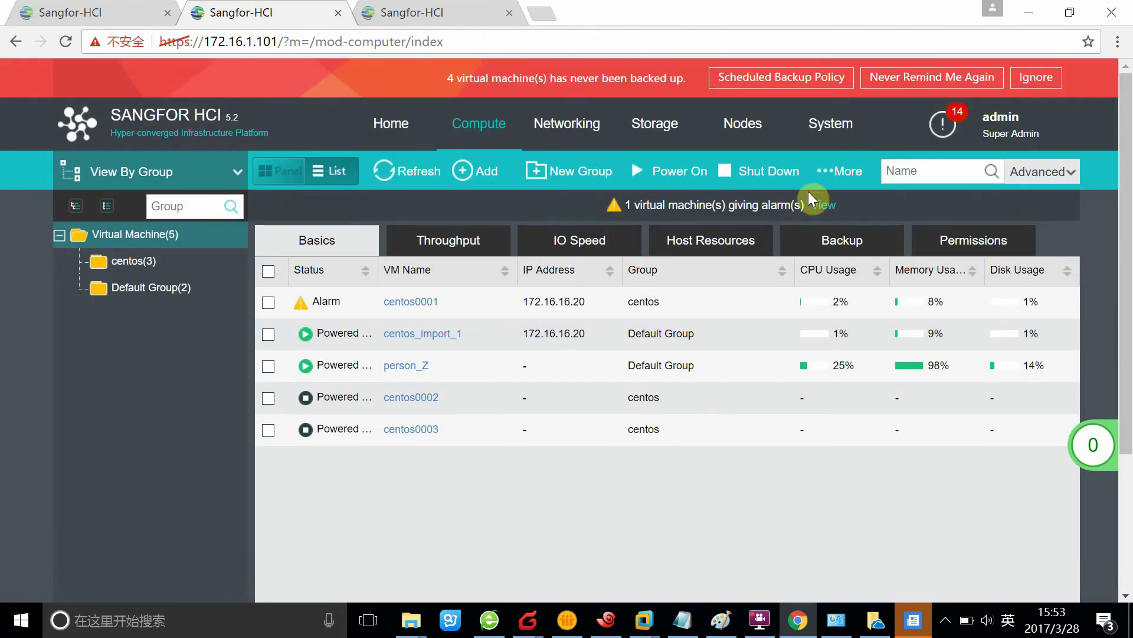
- Check the location choices for a new virtual machine group and cancel without creating it
click(595, 187)
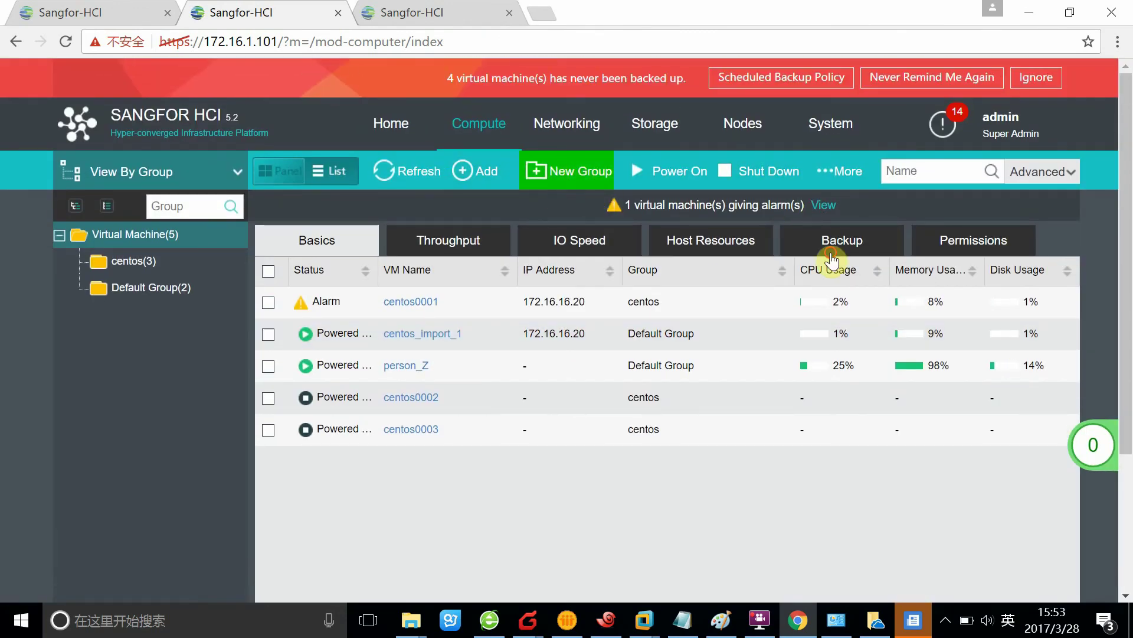
click(765, 299)
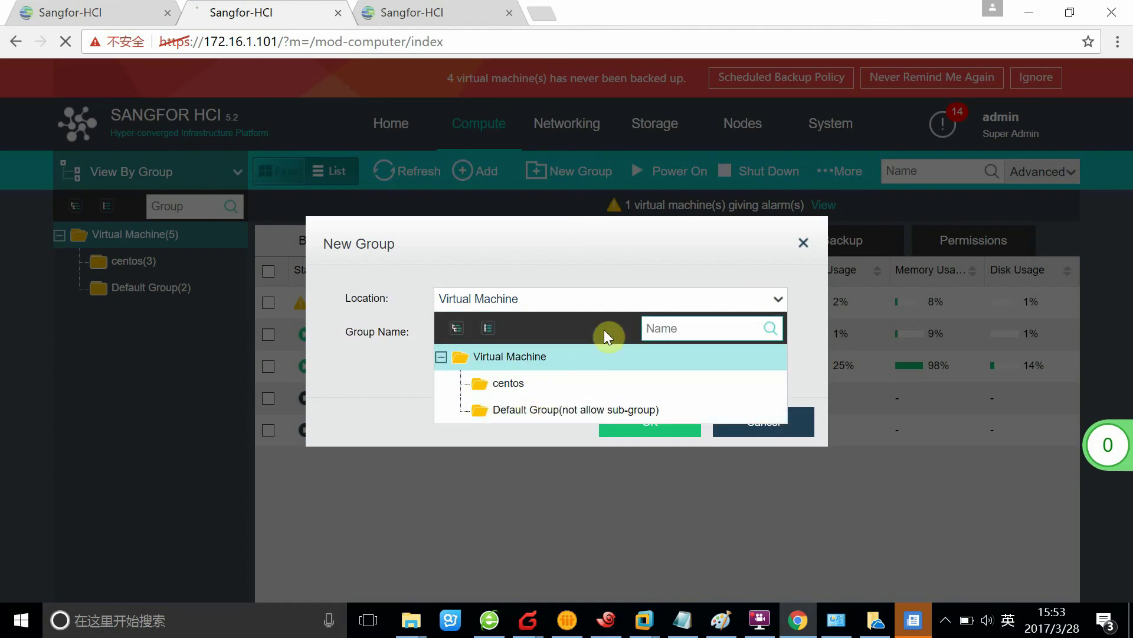
click(566, 298)
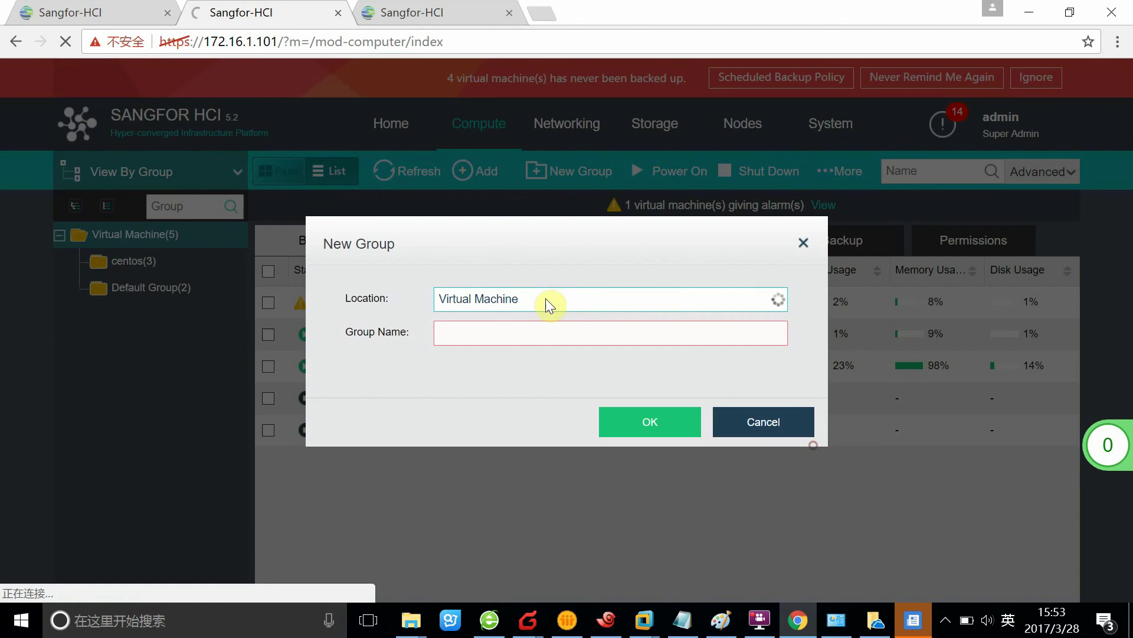
click(545, 299)
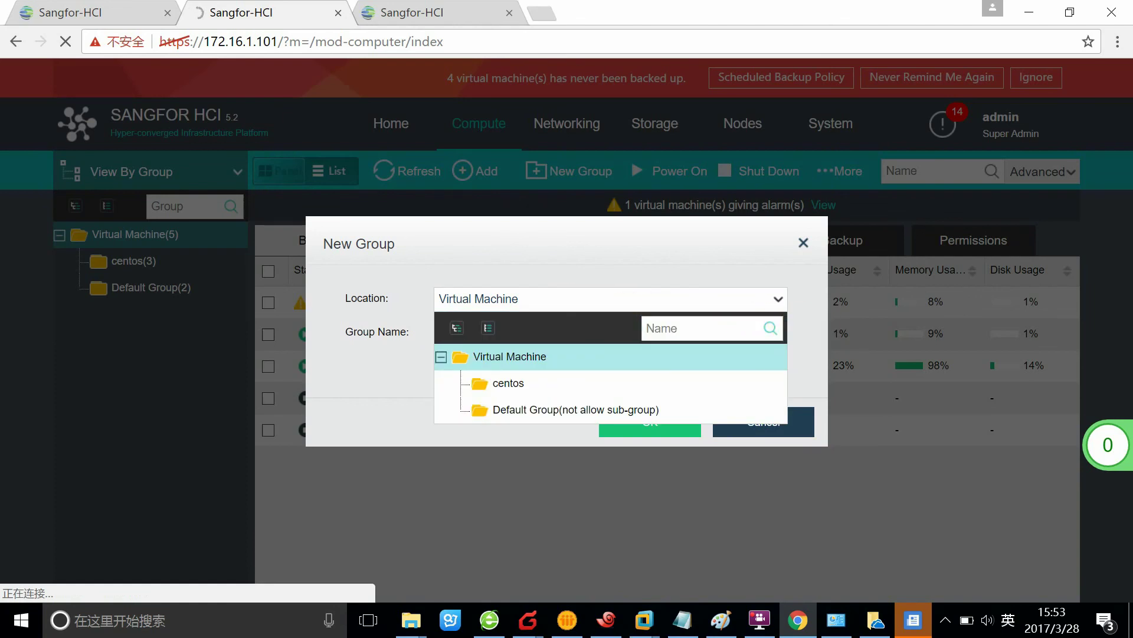
click(742, 356)
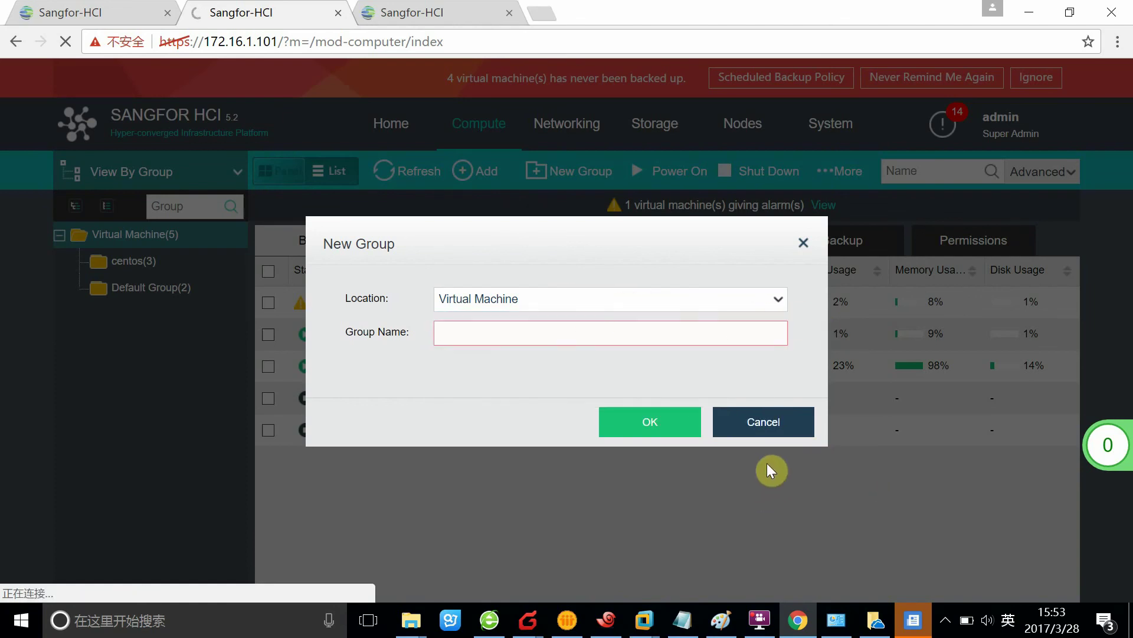
click(751, 419)
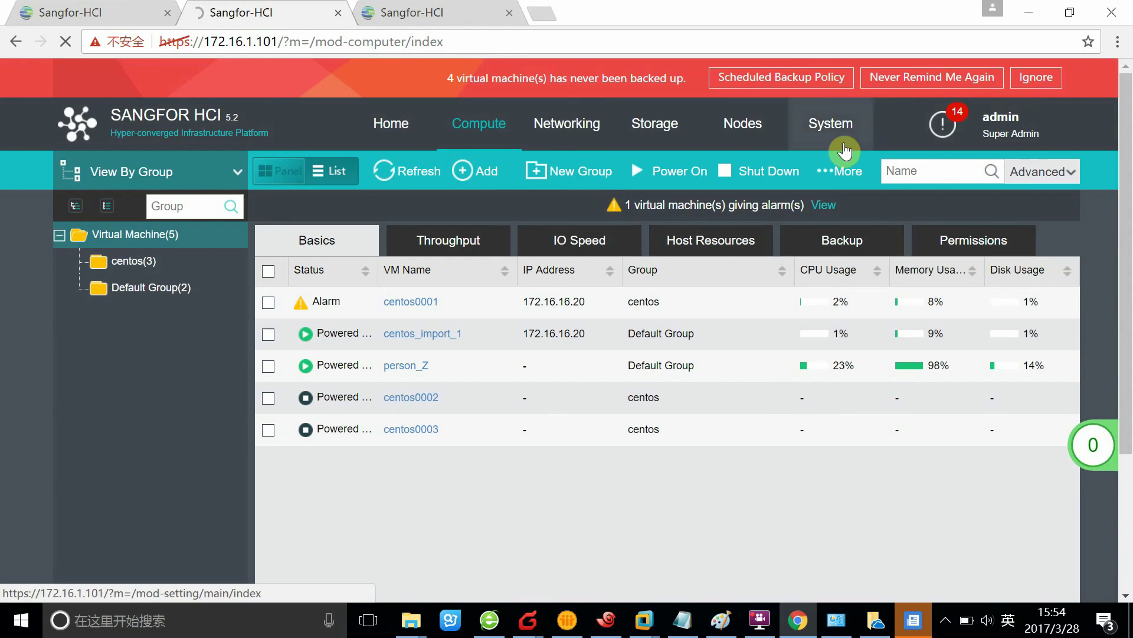
- Look over the additional operations of the virtual machine list with no machine selected
click(839, 171)
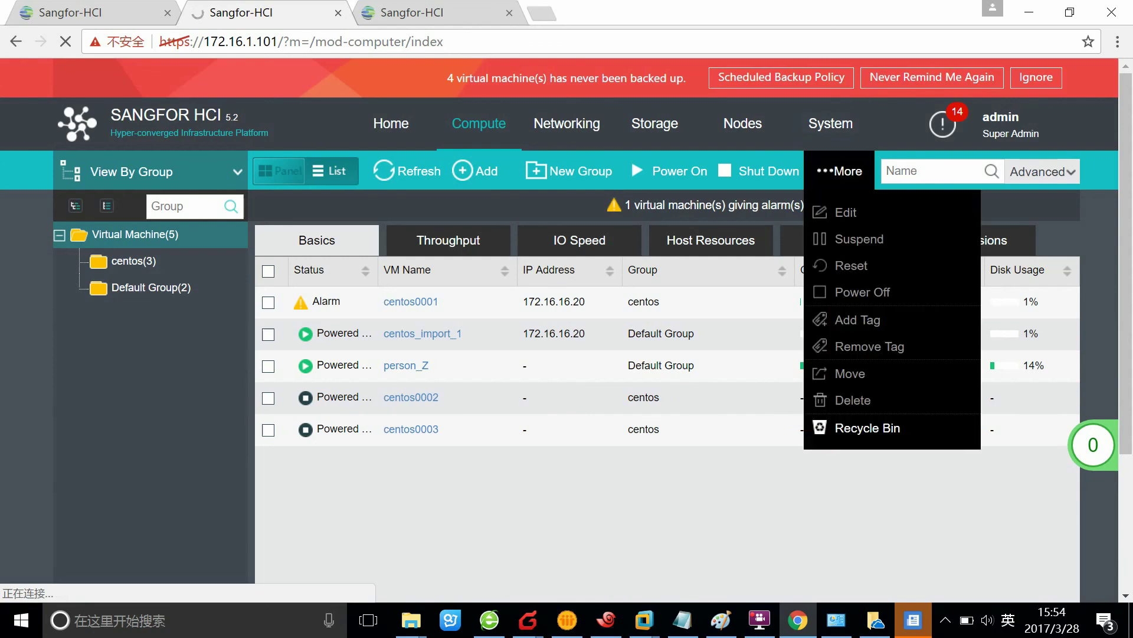
click(1094, 265)
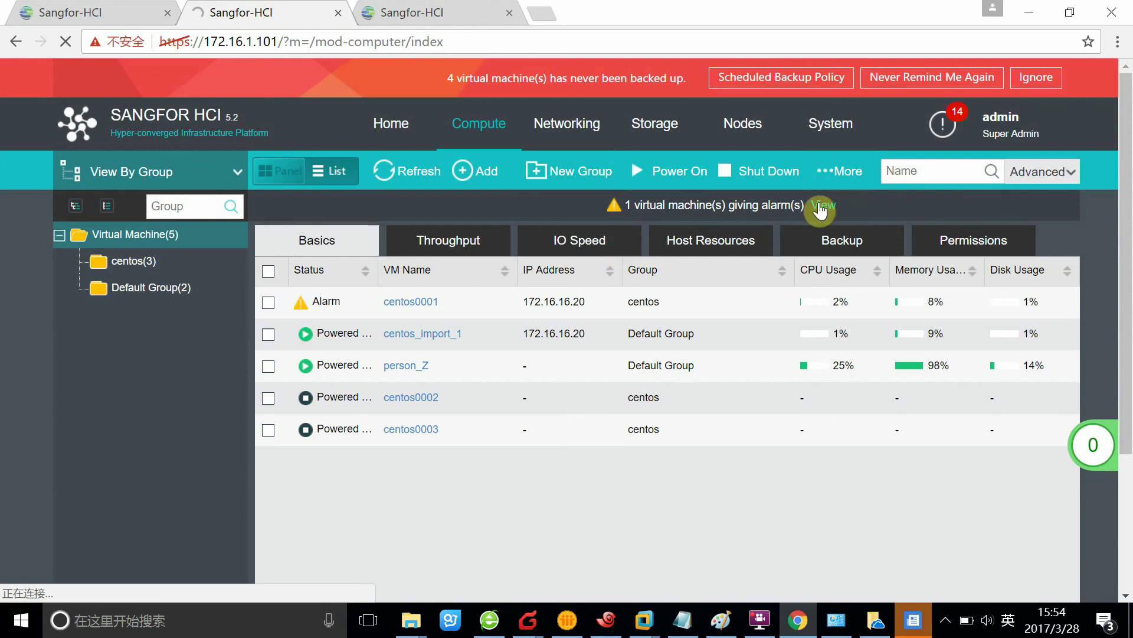
click(842, 179)
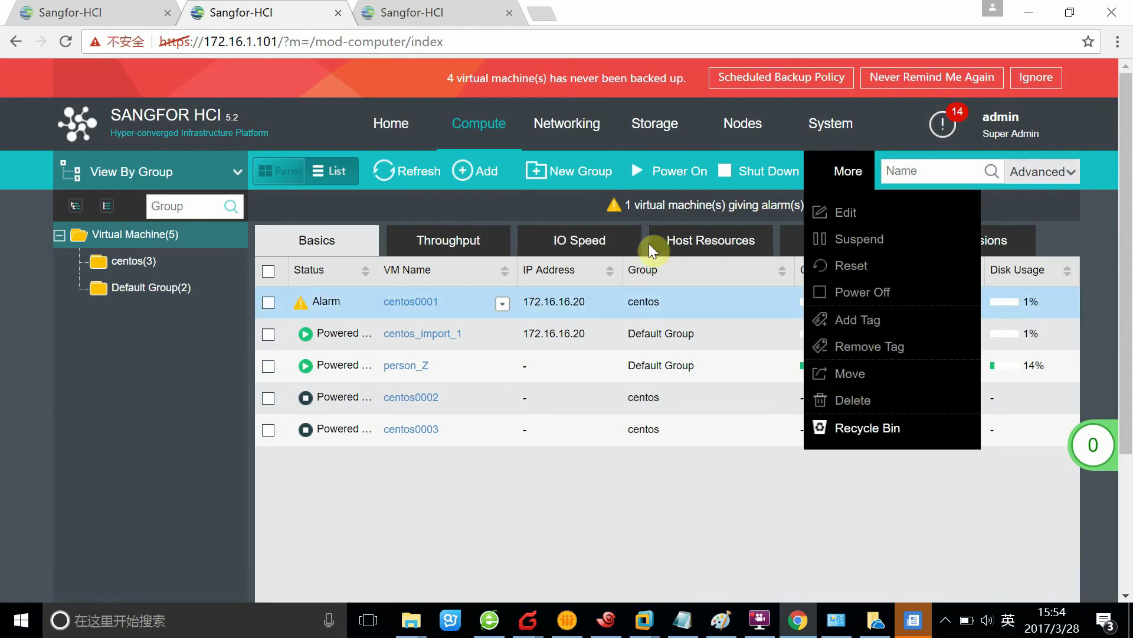
- Try to add the tag test03012 to virtual machine centos0001 and submit the request
click(269, 303)
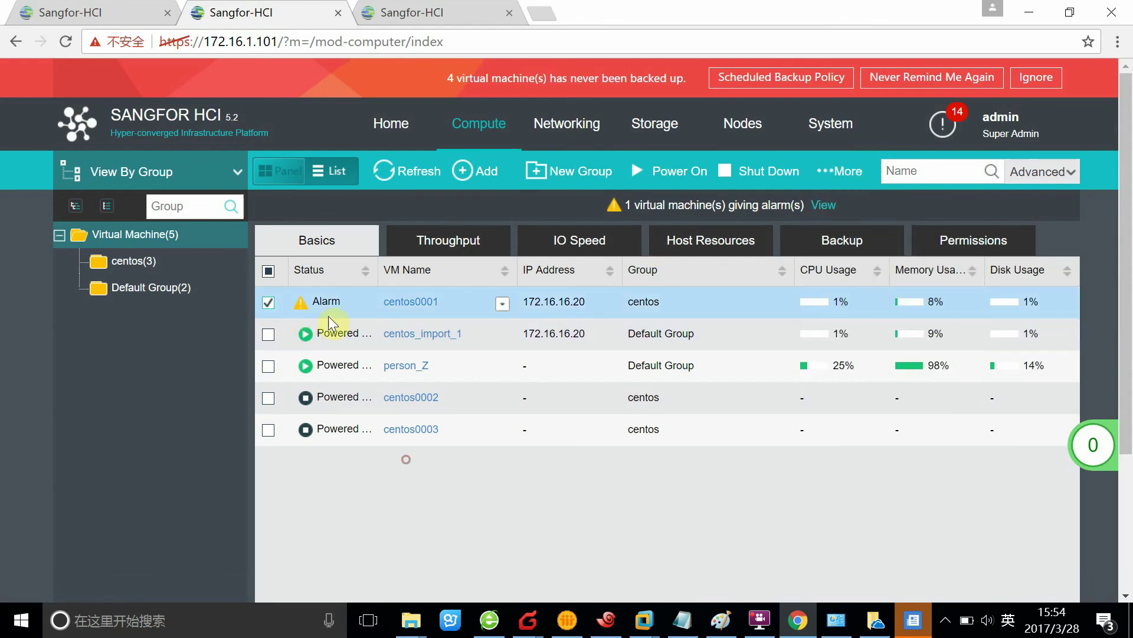
click(845, 173)
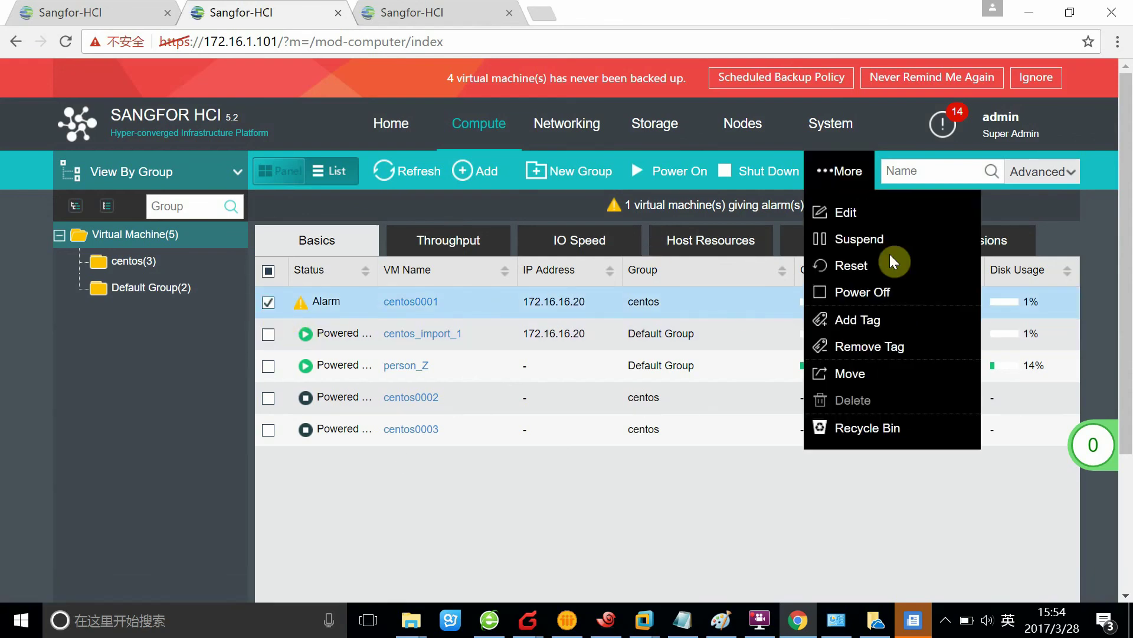
click(875, 326)
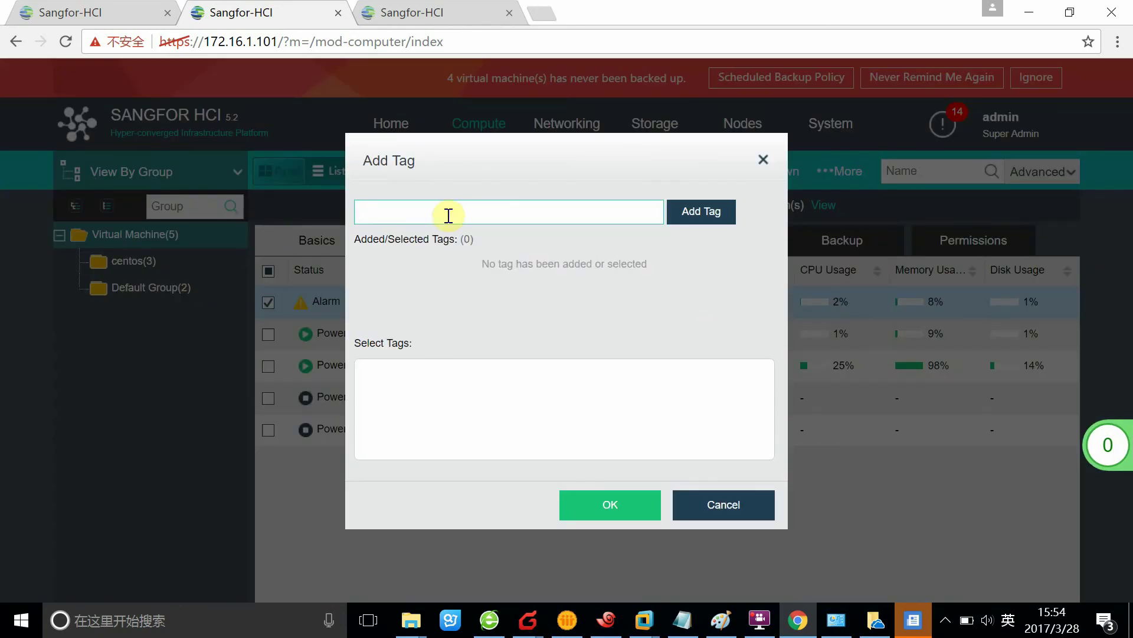
text(test03012)
click(671, 341)
click(675, 223)
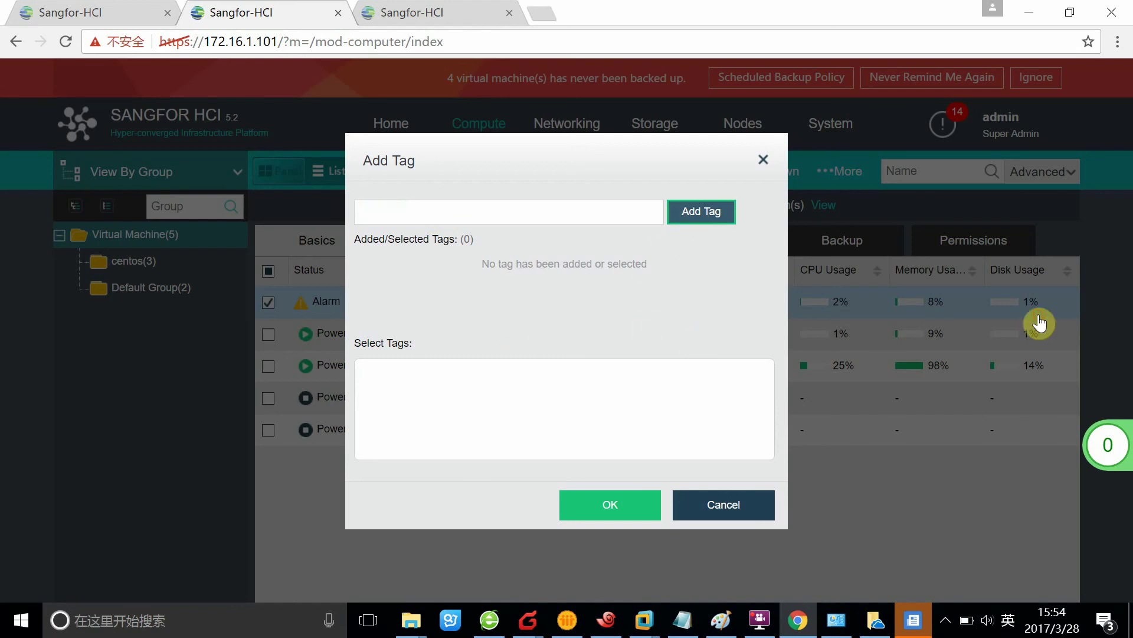
click(640, 506)
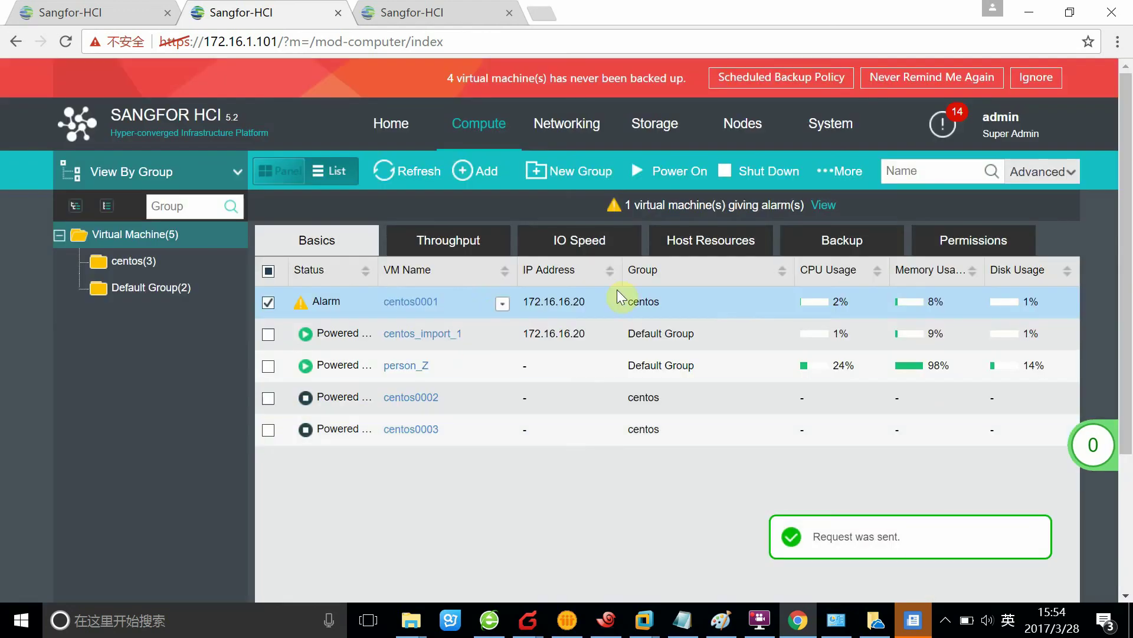